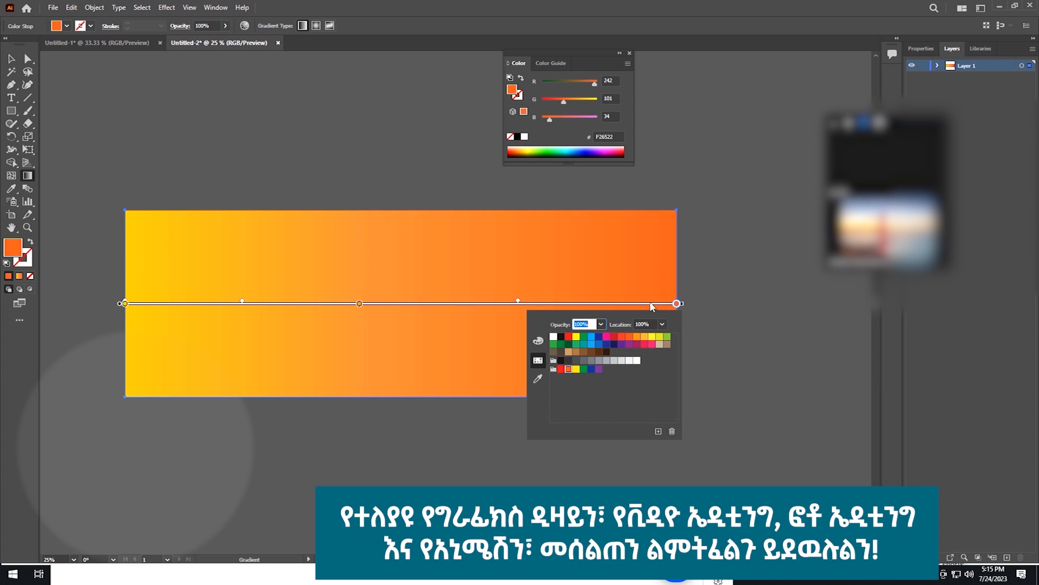
# - Redraw the rectangle's linear gradient in the opposite direction so it runs from orange on the left edge to yellow on the right
pyautogui.click(723, 309)
pyautogui.click(11, 59)
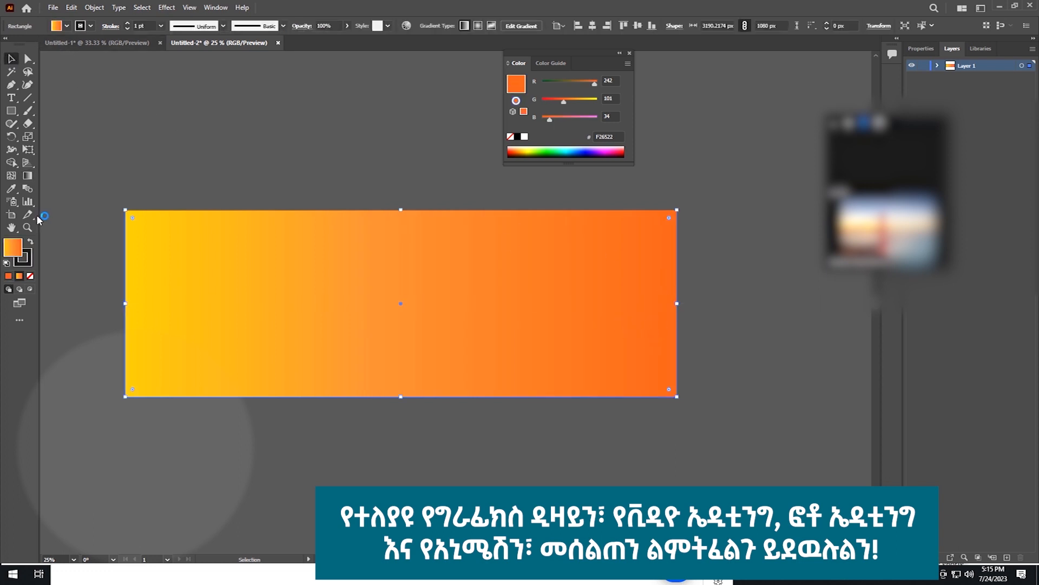
pyautogui.click(27, 175)
pyautogui.moveTo(687, 302); pyautogui.dragTo(54, 284)
pyautogui.click(100, 307)
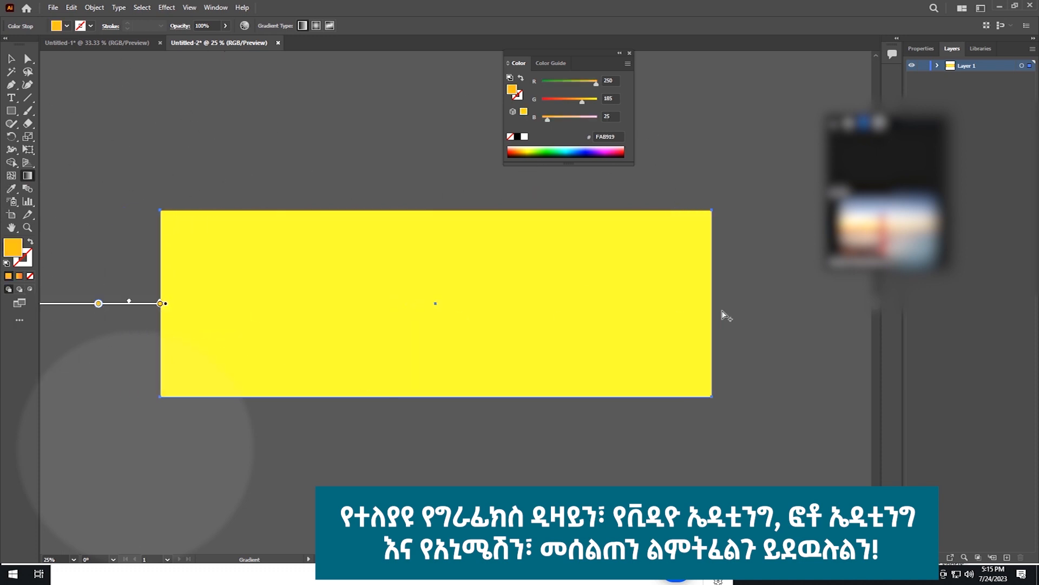
pyautogui.moveTo(162, 303); pyautogui.dragTo(717, 305)
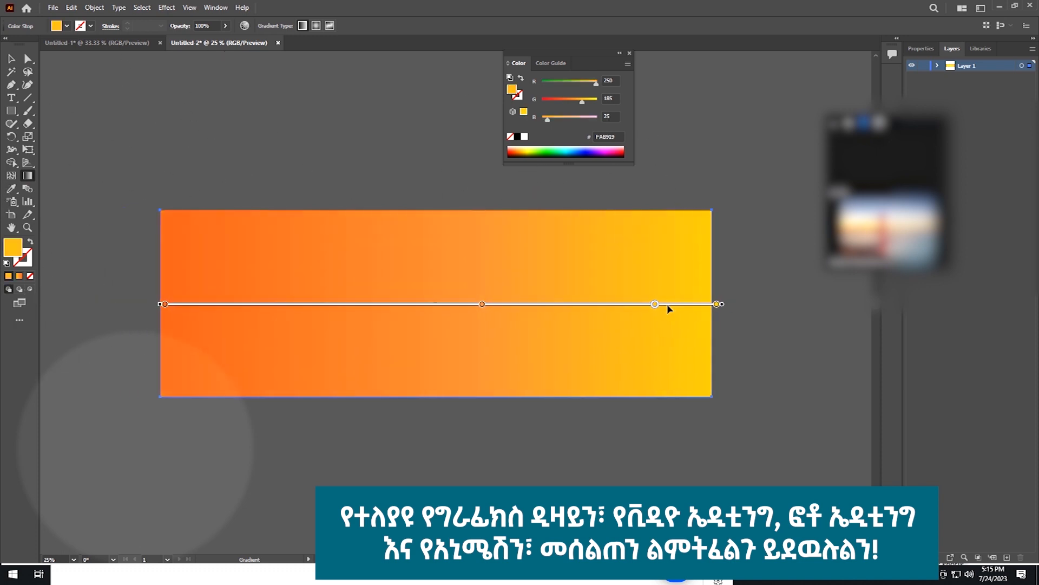
# - Shift the gradient's middle light-orange stop toward the orange end, slightly left of the rectangle's centre, and deselect the rectangle
pyautogui.moveTo(478, 306); pyautogui.dragTo(409, 306)
pyautogui.click(13, 61)
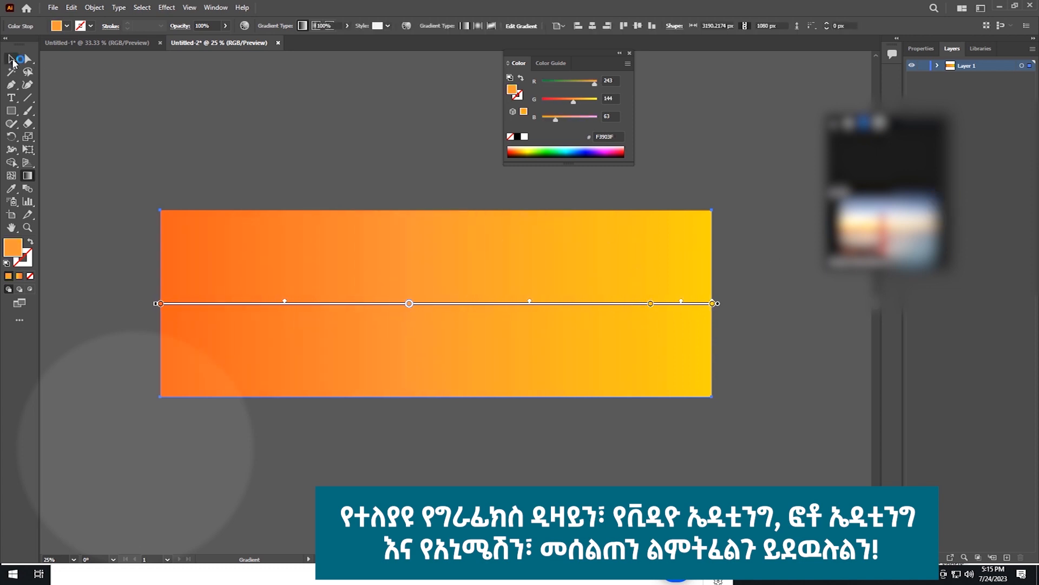
pyautogui.hotkey('ctrl', 'shift', 'a')
pyautogui.moveTo(506, 347); pyautogui.dragTo(473, 329)
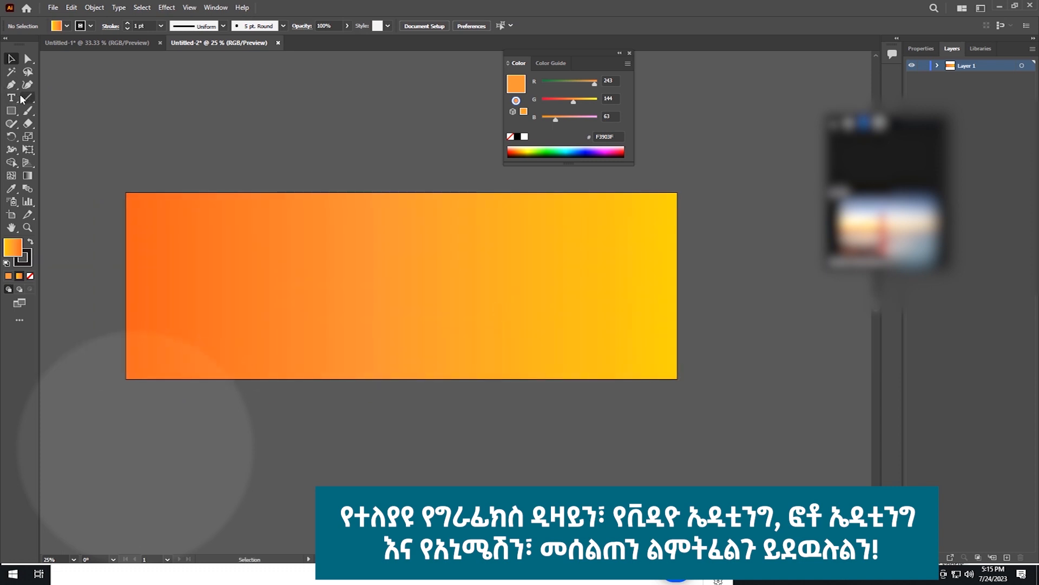
# - Place point text on the left half of the gradient rectangle and set its font size to 500 pt
pyautogui.click(11, 98)
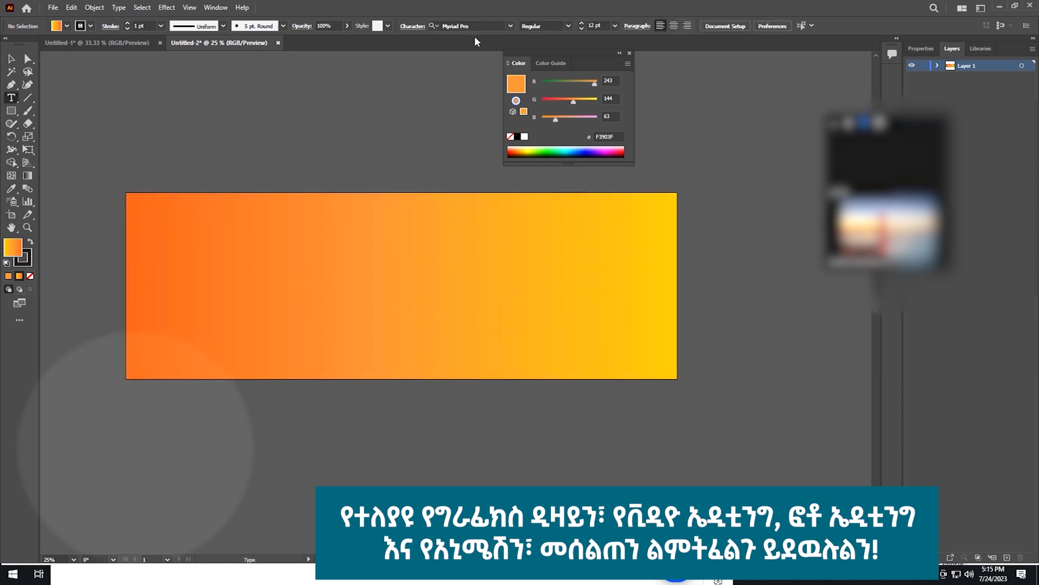
pyautogui.click(226, 280)
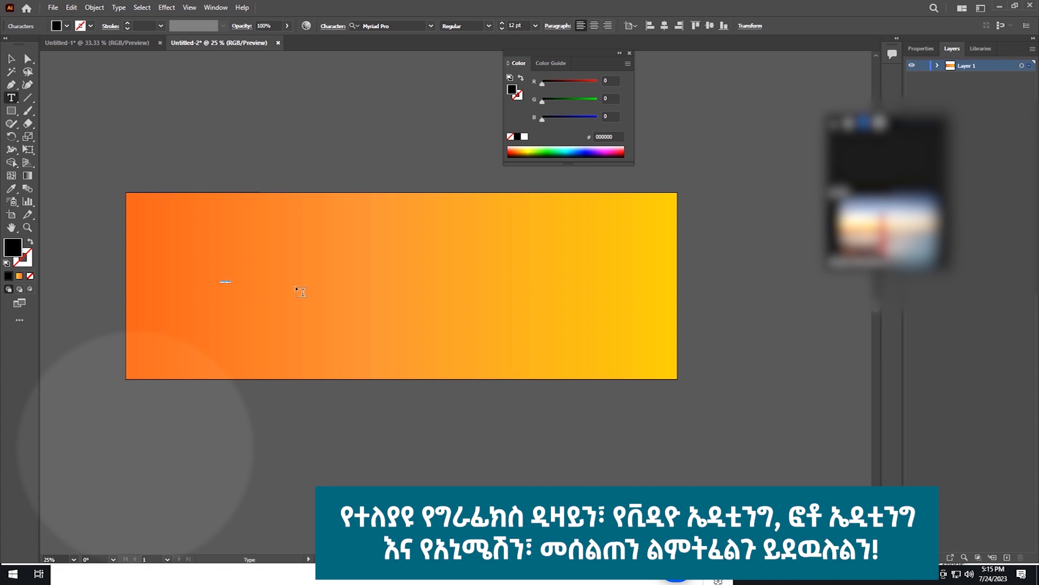
pyautogui.click(519, 26)
pyautogui.write('500')
pyautogui.press('Return')
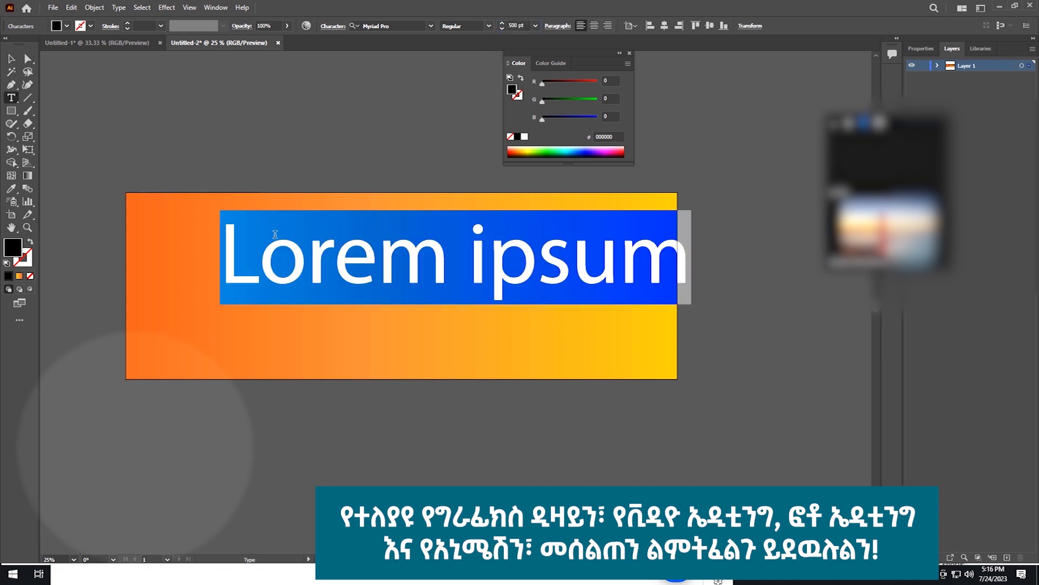
# - Replace the placeholder text with "Orange" and move it slightly lower on the gradient rectangle
pyautogui.moveTo(222, 237); pyautogui.dragTo(777, 245)
pyautogui.write('O')
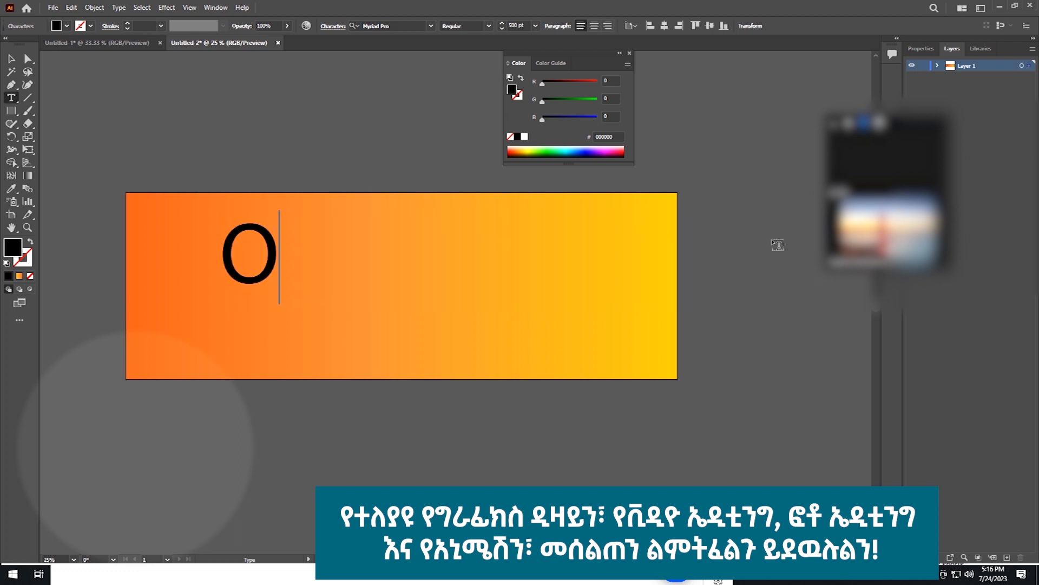
pyautogui.write('range')
pyautogui.click(11, 59)
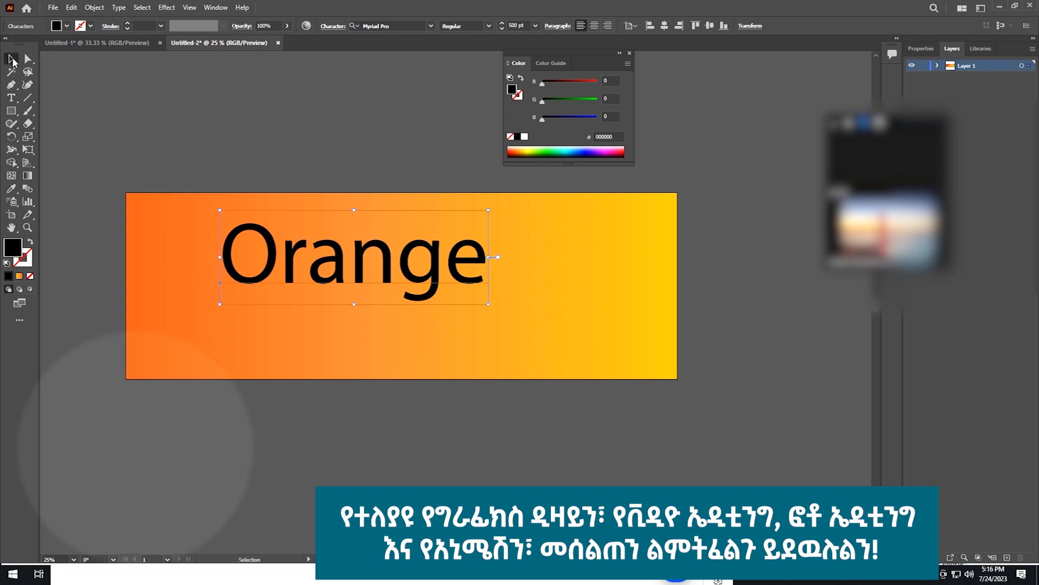
pyautogui.moveTo(388, 256); pyautogui.dragTo(386, 274)
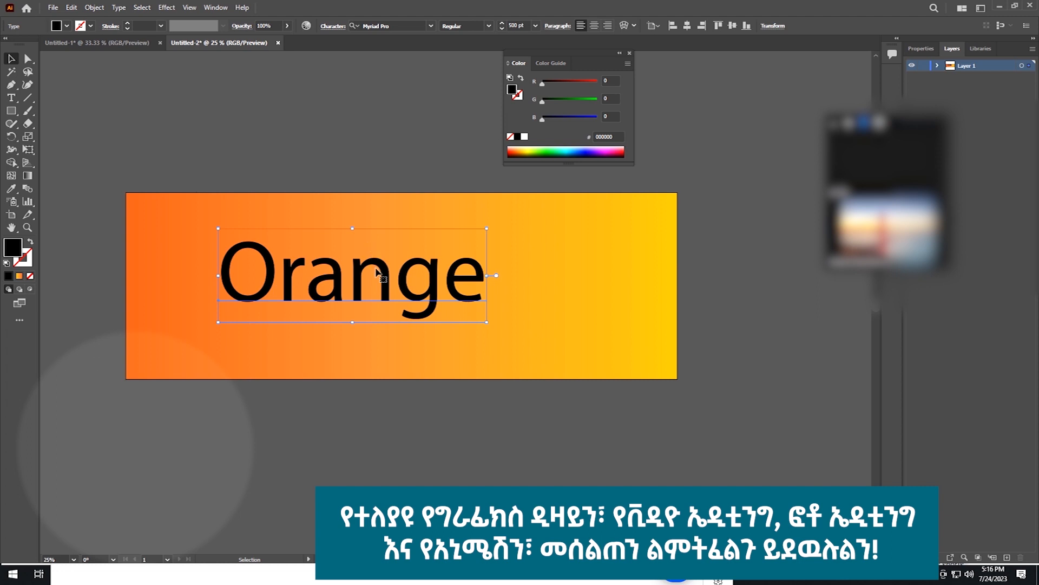
# - Change the font of the word "Orange" to Coca Cola ii
pyautogui.doubleClick(387, 274)
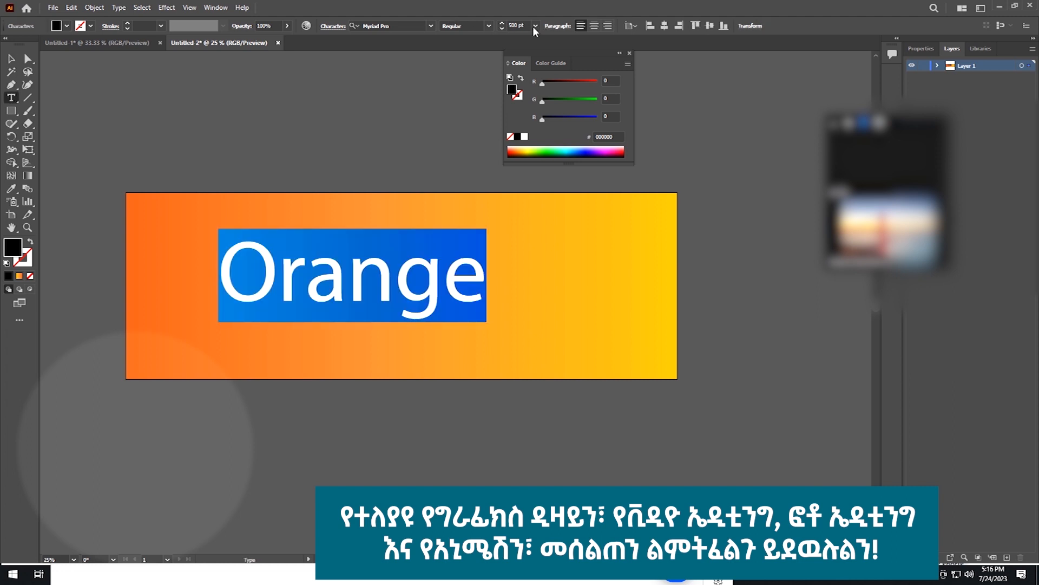
pyautogui.click(403, 26)
pyautogui.write('coc')
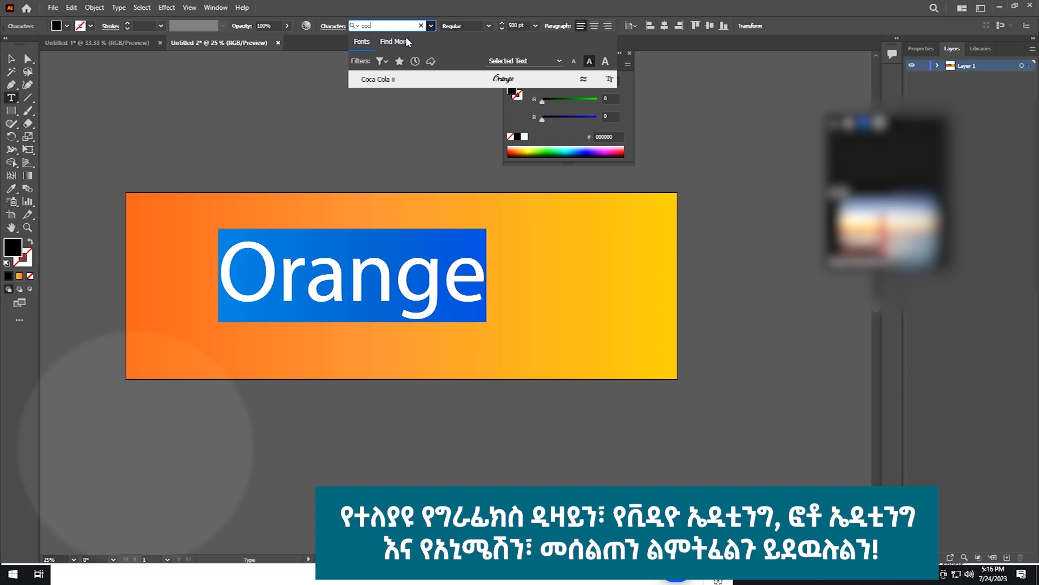
pyautogui.click(388, 79)
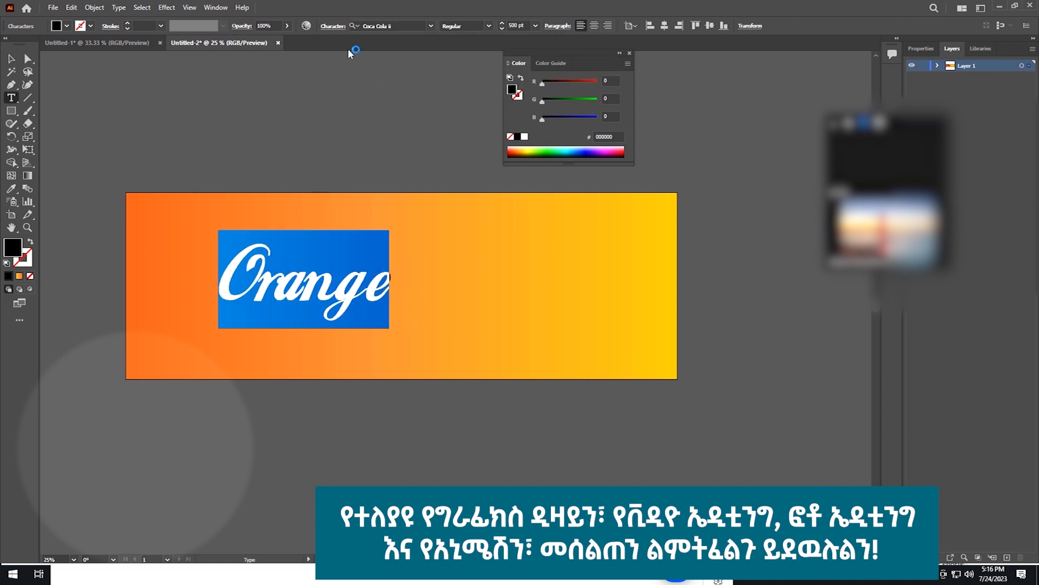
# - Set the word's font size to 900 pt and reposition it within the left part of the gradient rectangle
pyautogui.click(512, 26)
pyautogui.write('900')
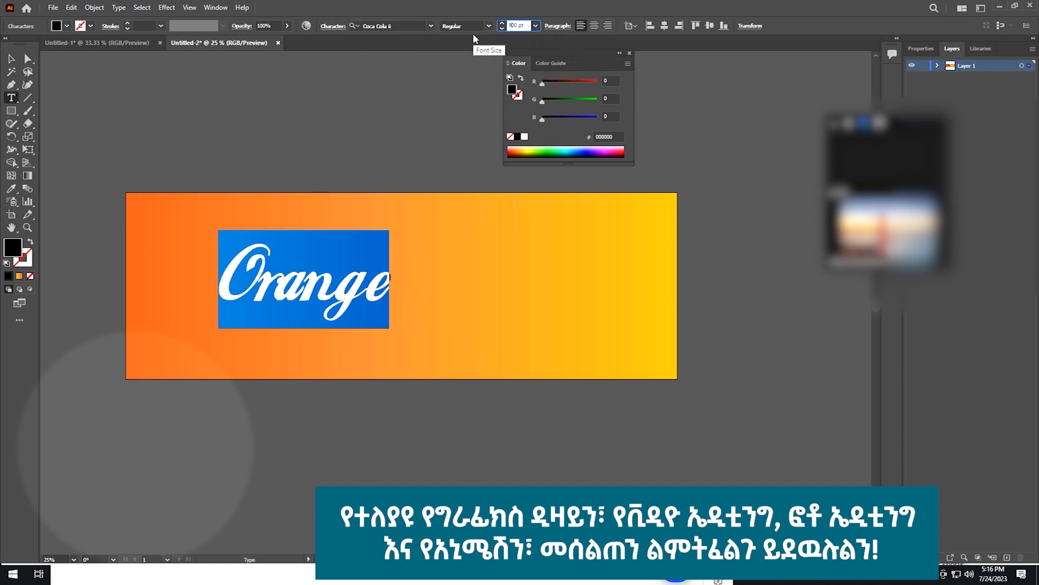
pyautogui.press('Return')
pyautogui.click(11, 59)
pyautogui.moveTo(361, 282); pyautogui.dragTo(321, 301)
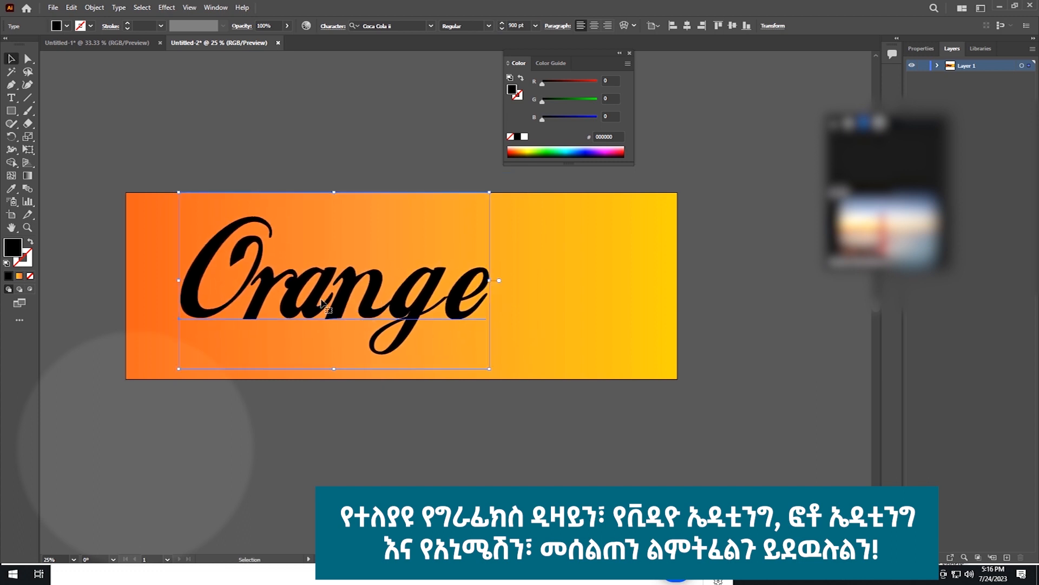
# - Fill the "Orange" text with yellow (FFF200)
pyautogui.click(66, 26)
pyautogui.click(23, 44)
pyautogui.click(46, 44)
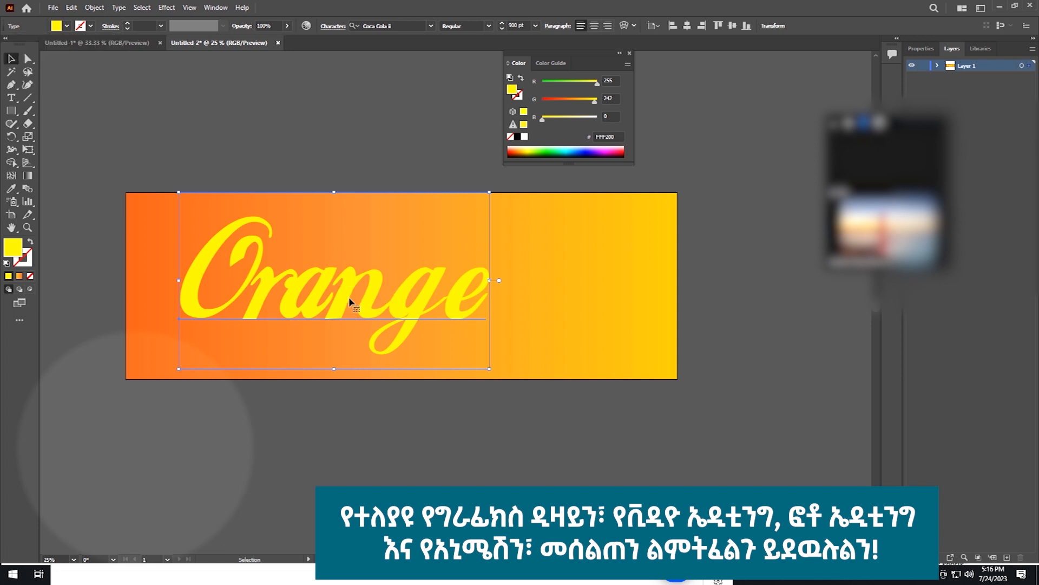
# - Expand the "Orange" text into shapes with Object and Fill enabled
pyautogui.click(94, 8)
pyautogui.click(113, 135)
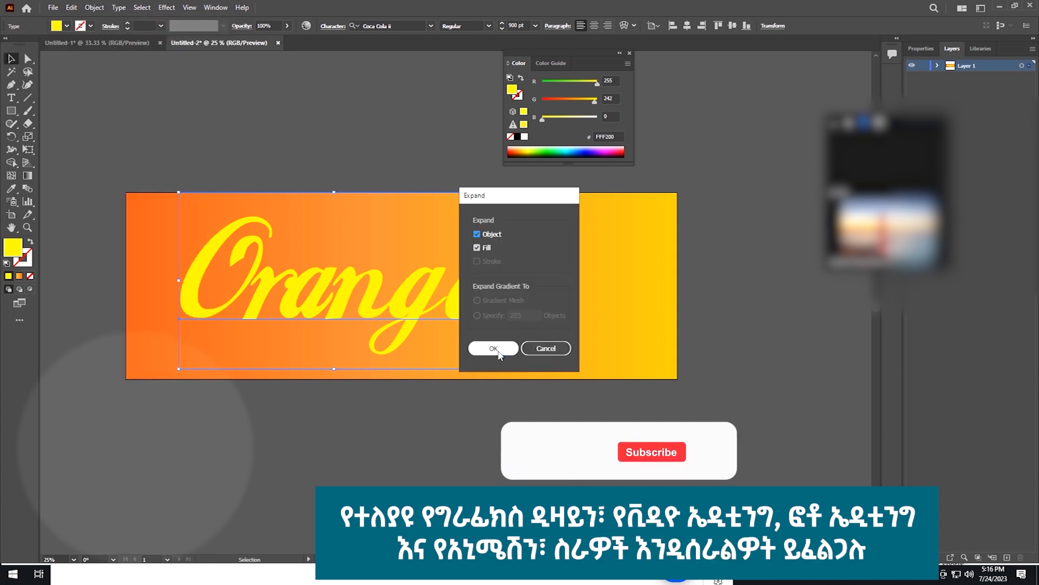
pyautogui.click(499, 349)
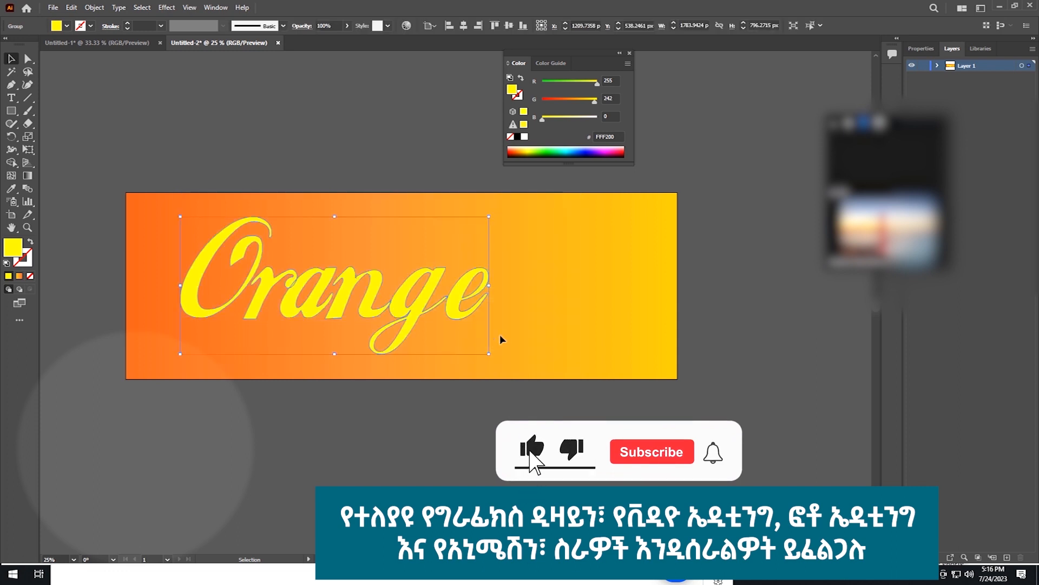
# - Offset the paths of the expanded lettering by 18 px with Miter joins and a miter limit of 4
pyautogui.click(93, 8)
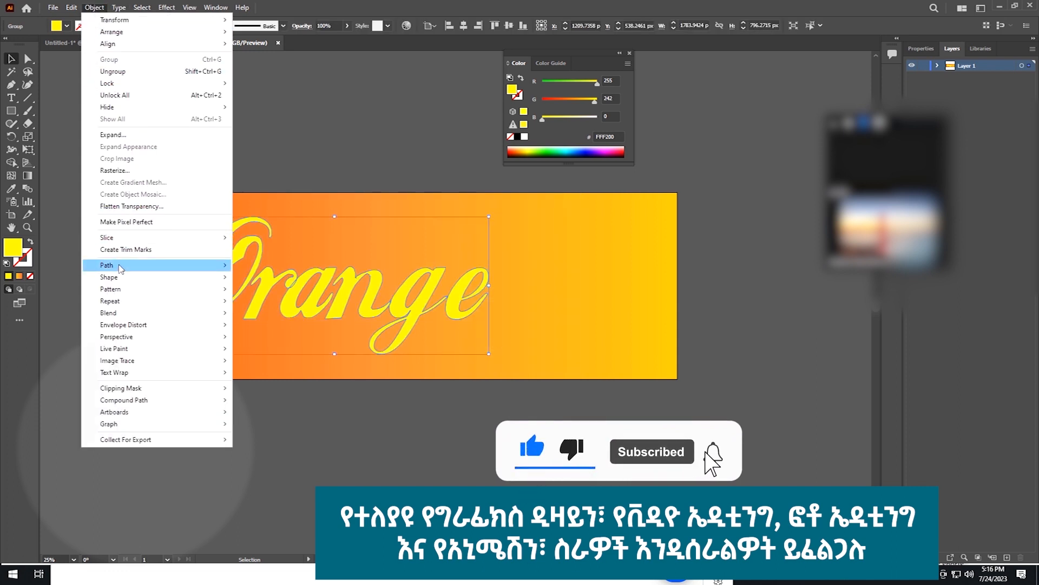
pyautogui.moveTo(118, 268)
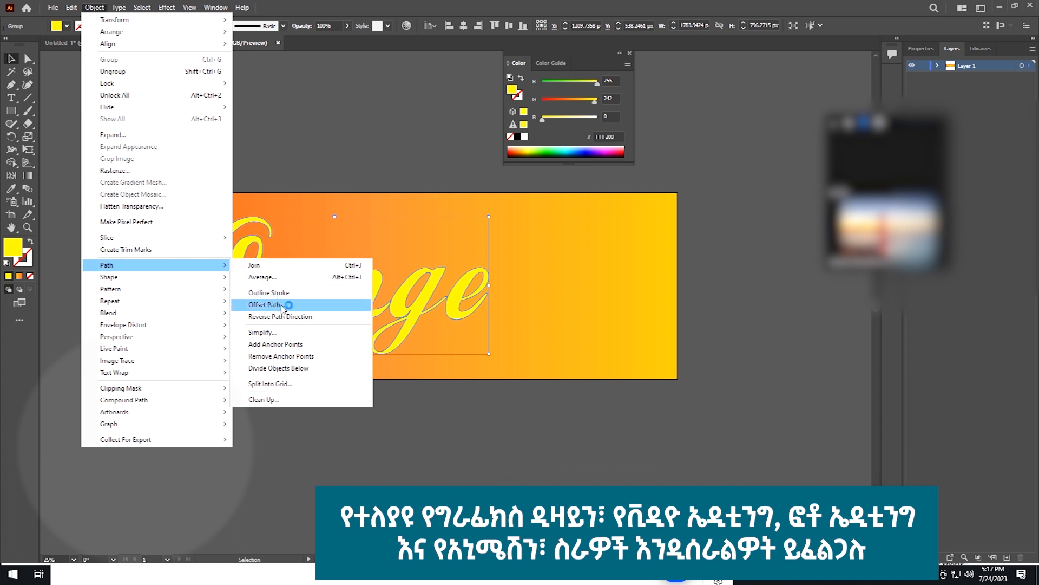
pyautogui.click(274, 304)
pyautogui.moveTo(552, 214); pyautogui.dragTo(588, 225)
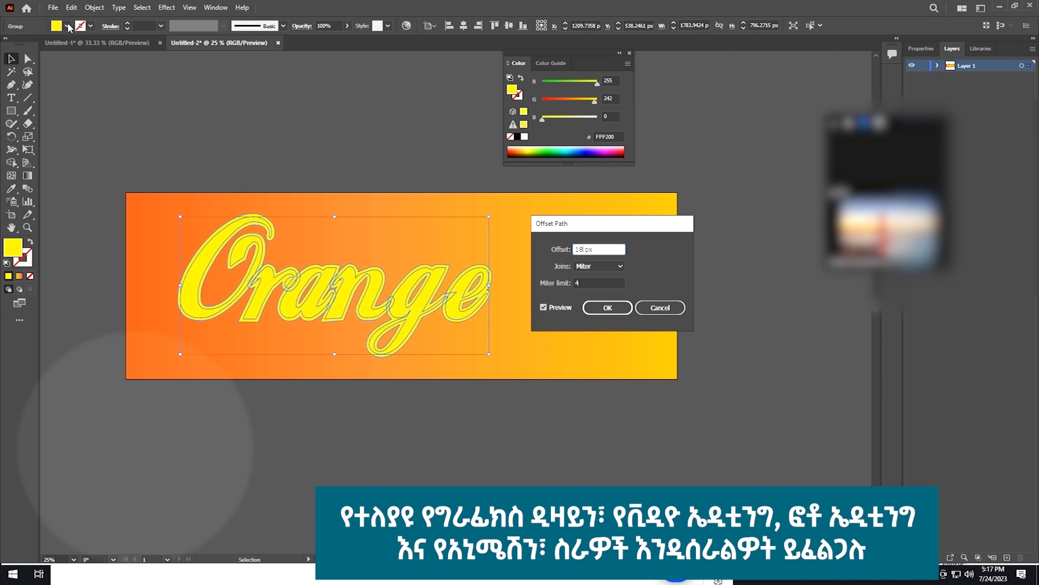
pyautogui.press('Return')
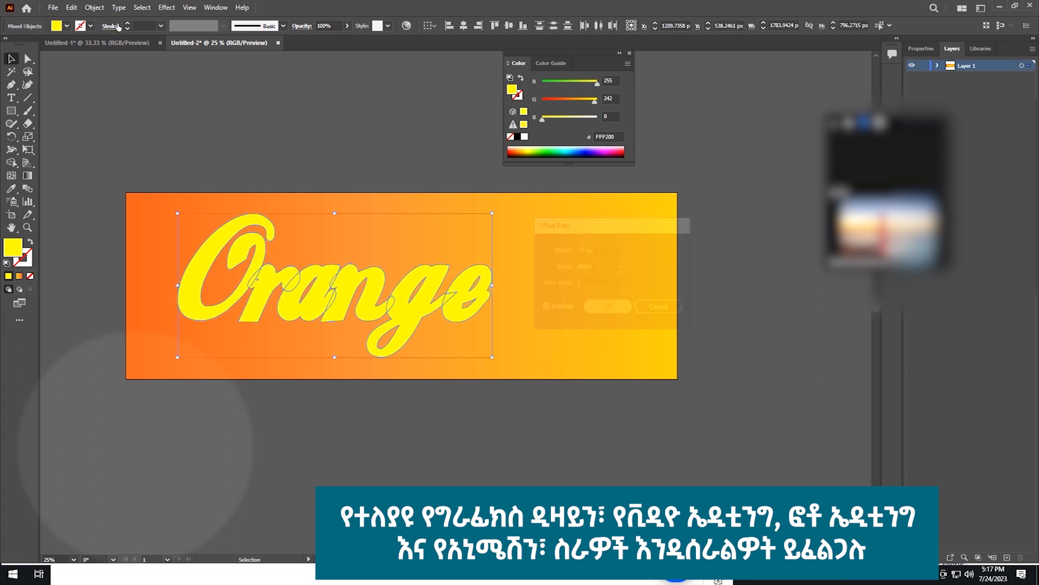
# - Try several fill swatches on the offset outline, settle on dark green (C=90 M=30 Y=95 K=30), and deselect the lettering
pyautogui.click(77, 30)
pyautogui.click(52, 45)
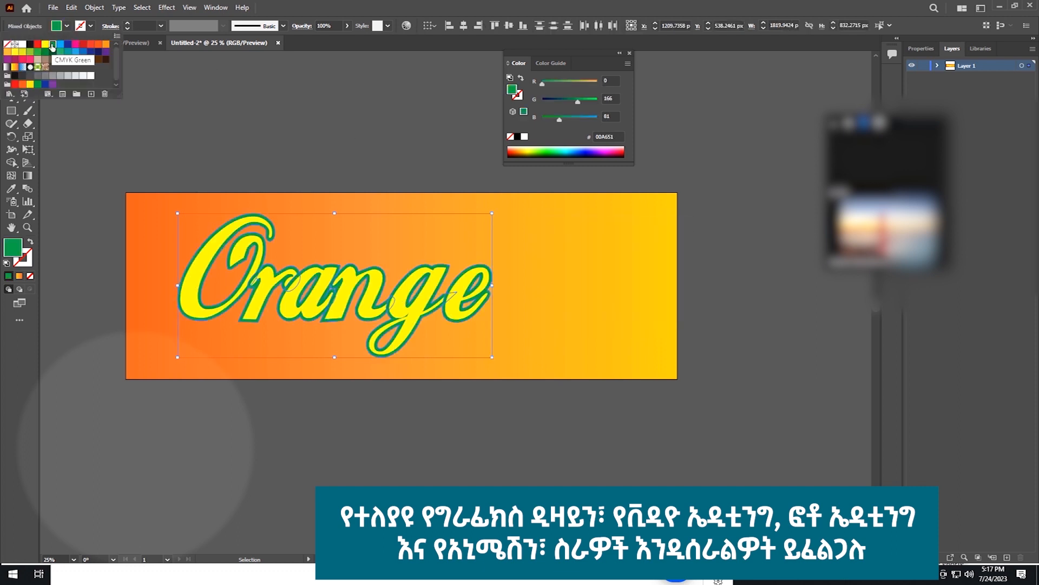
pyautogui.click(98, 52)
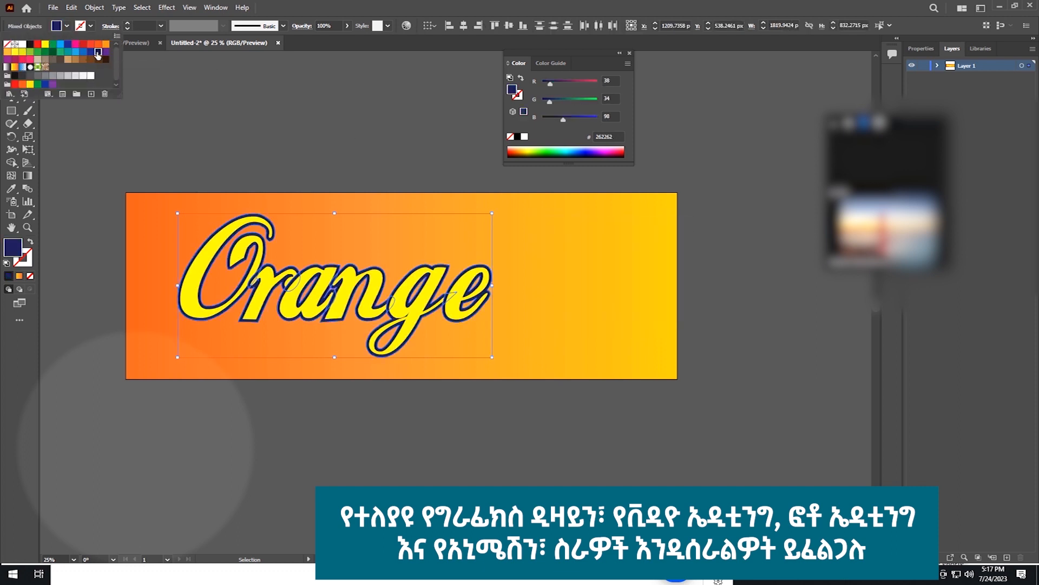
pyautogui.click(61, 44)
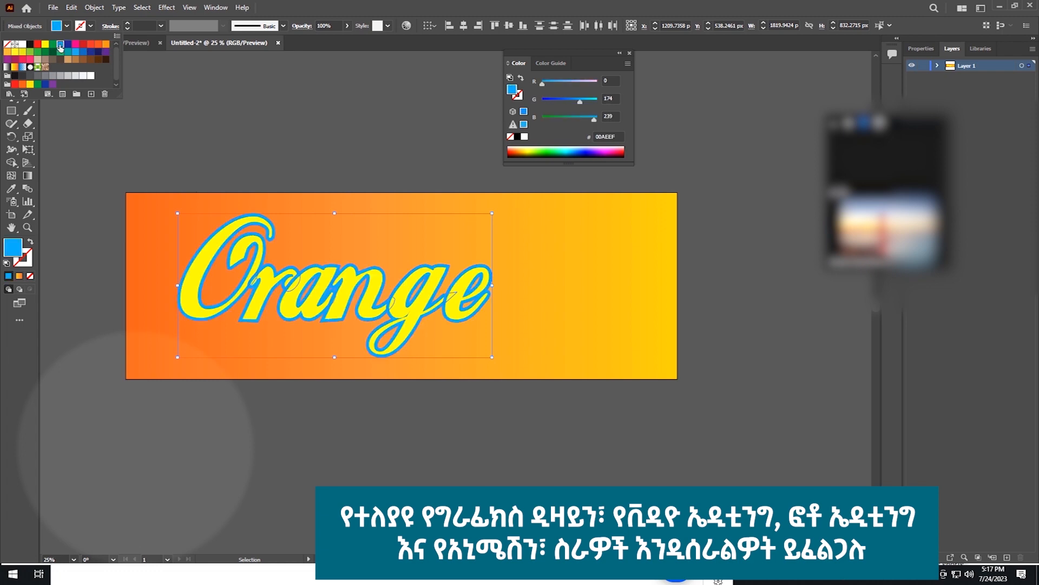
pyautogui.click(22, 52)
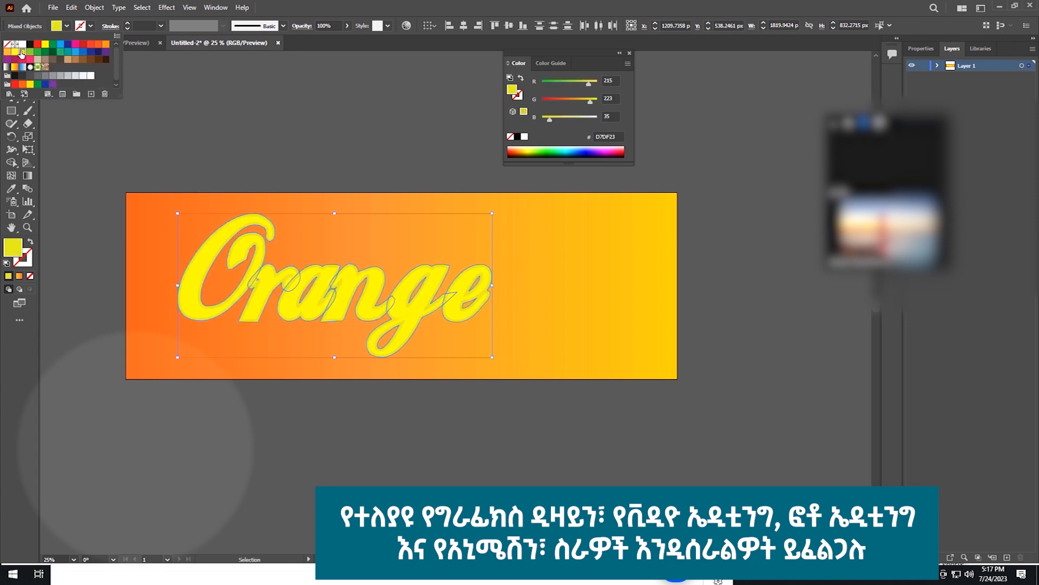
pyautogui.click(74, 45)
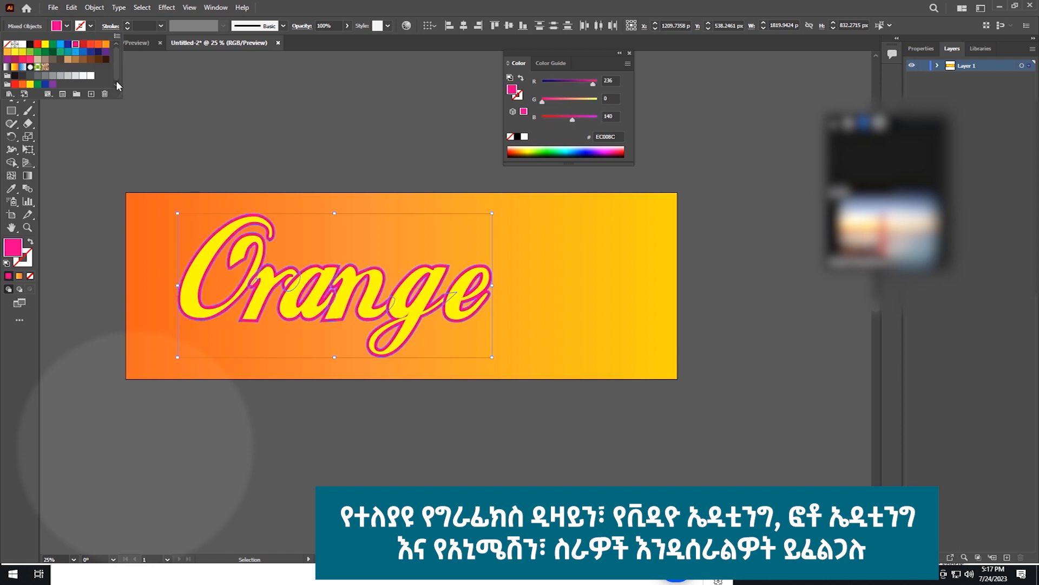
pyautogui.click(54, 56)
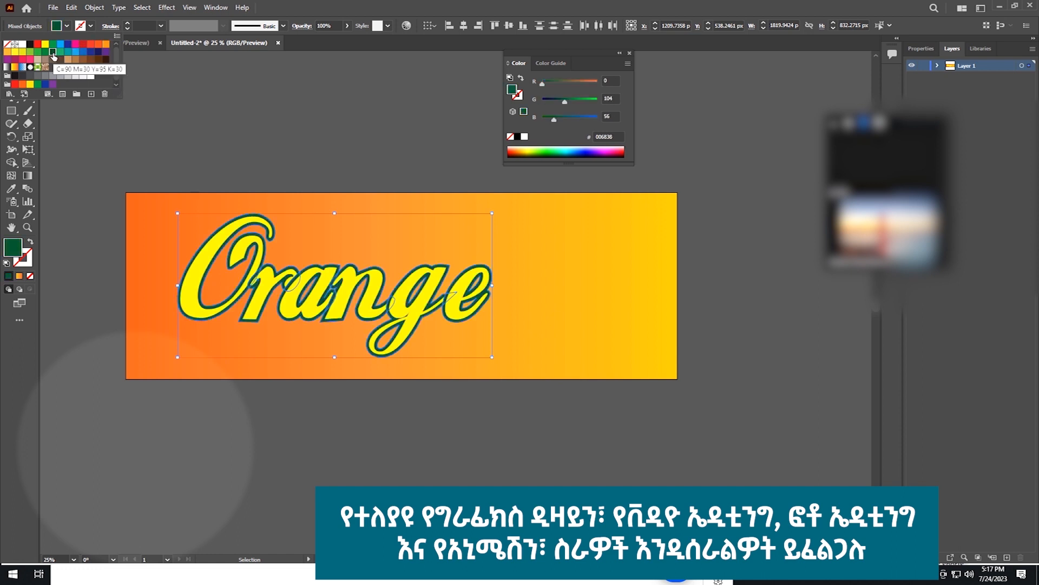
pyautogui.click(242, 131)
pyautogui.click(358, 223)
pyautogui.click(368, 284)
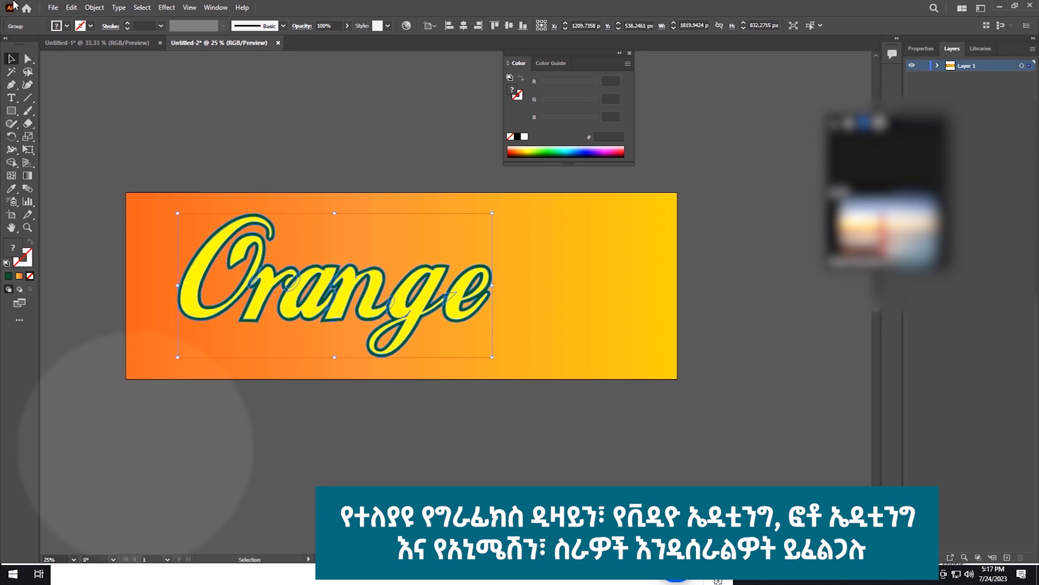
pyautogui.click(94, 8)
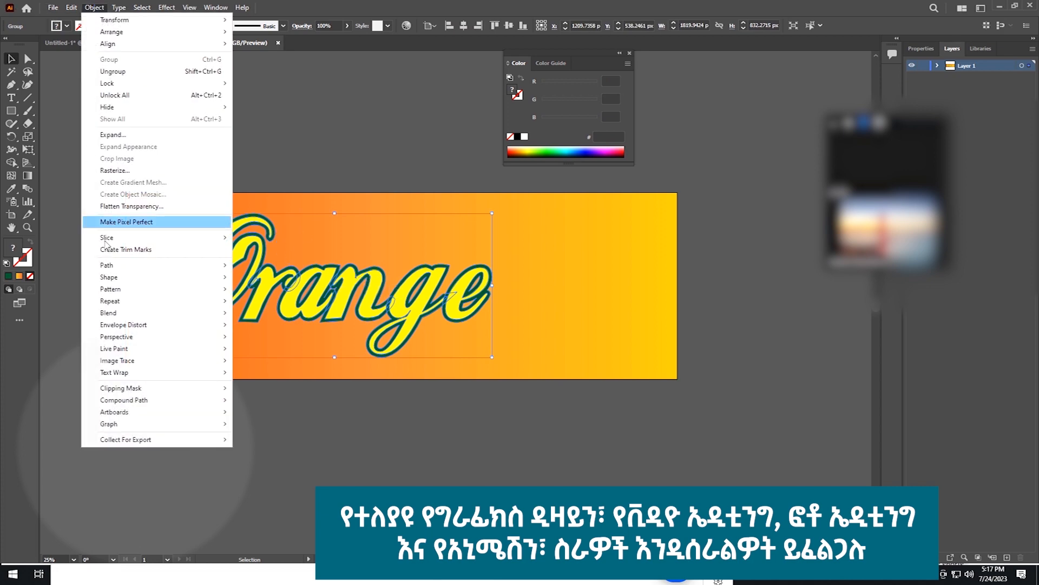
pyautogui.moveTo(114, 268)
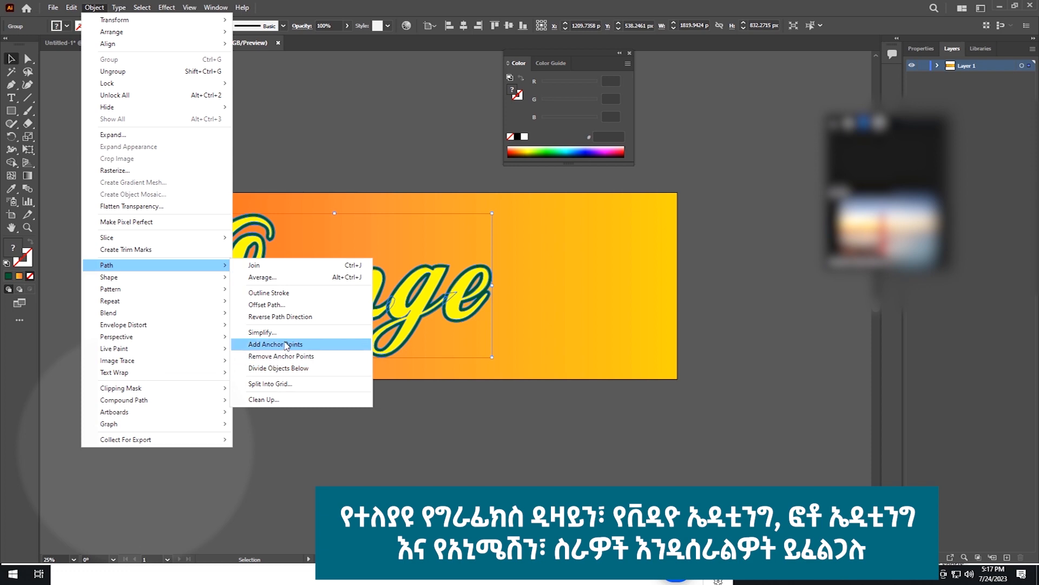
pyautogui.click(374, 151)
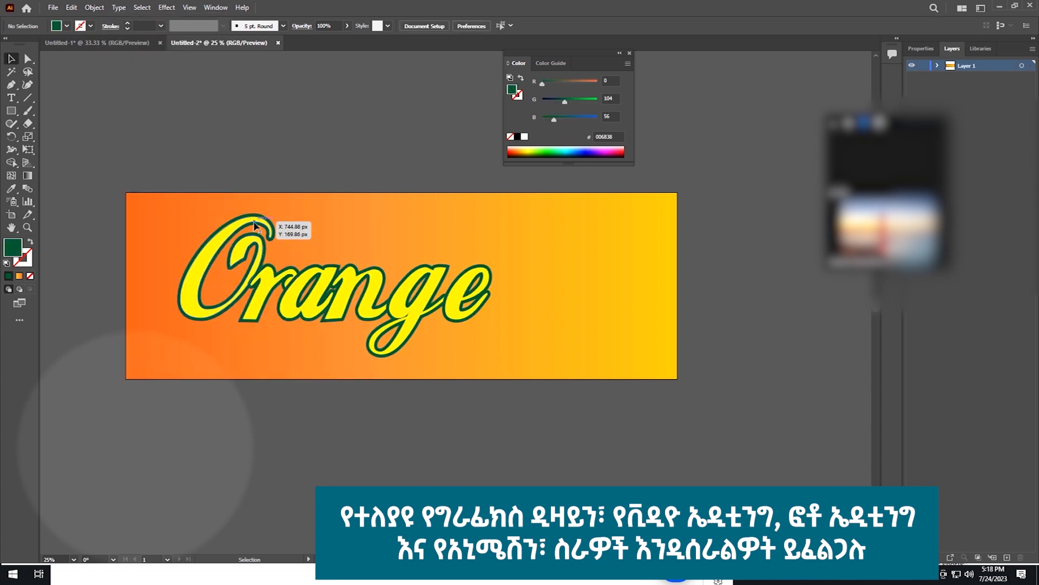
# - Offset the paths of the outlined lettering by 22 px with Miter joins and a miter limit of 4
pyautogui.click(94, 7)
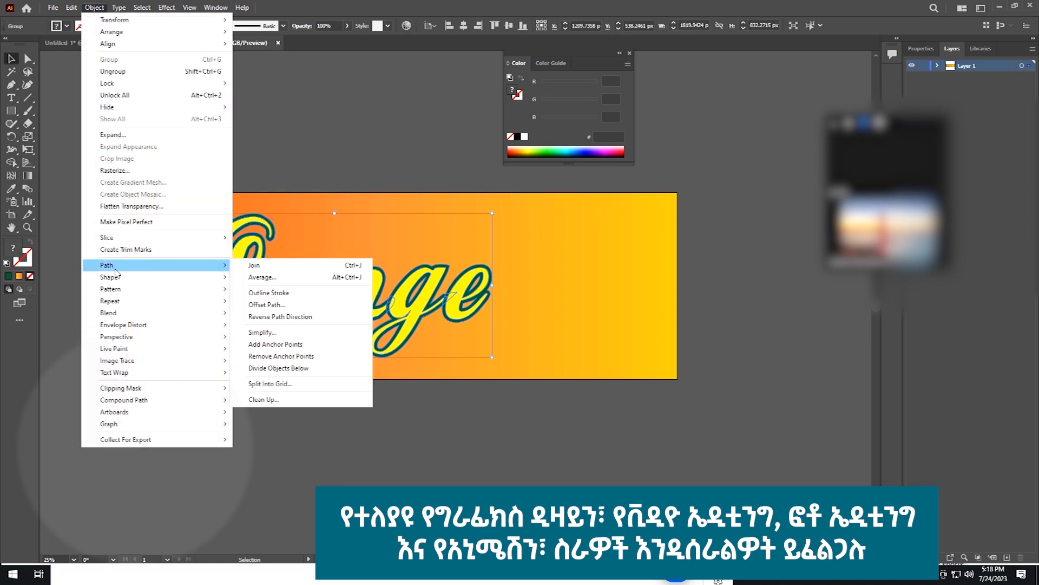
pyautogui.click(267, 304)
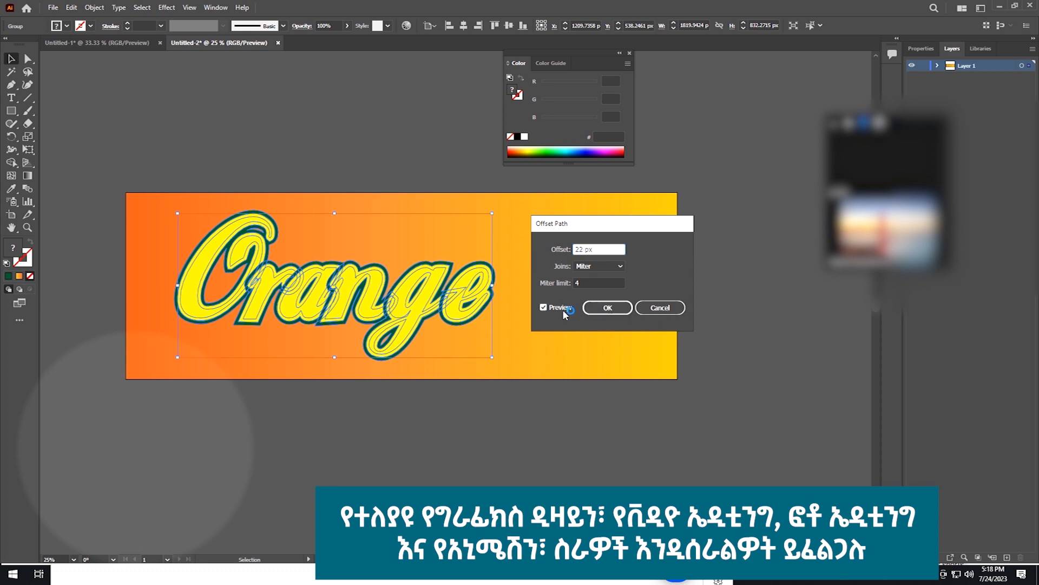
pyautogui.click(544, 308)
pyautogui.click(546, 310)
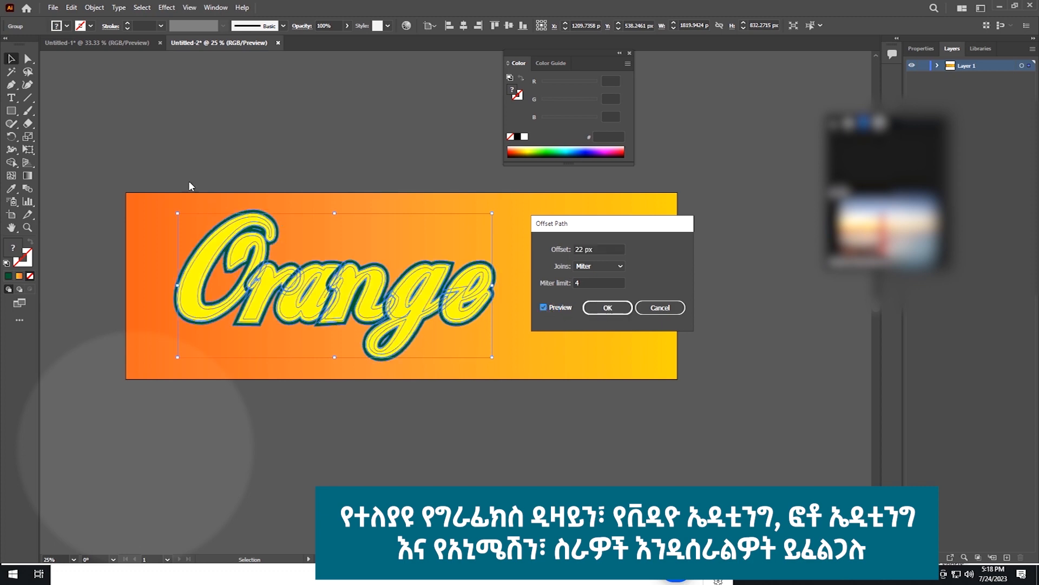
pyautogui.click(614, 309)
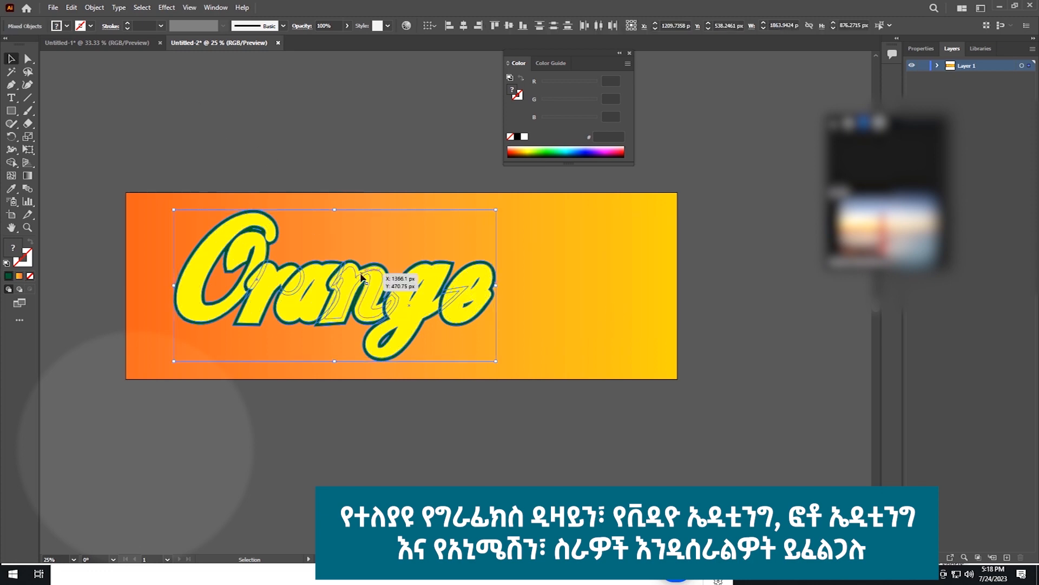
# - Try dark blue and orange fills on the new offset outline and settle on yellow-green (D7DF23)
pyautogui.click(66, 26)
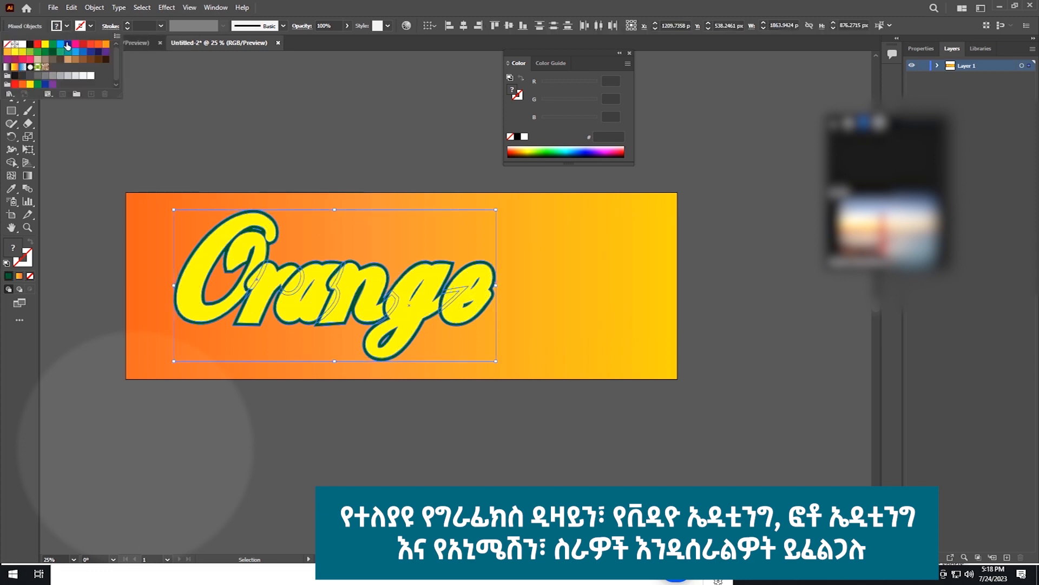
pyautogui.click(61, 44)
pyautogui.click(78, 54)
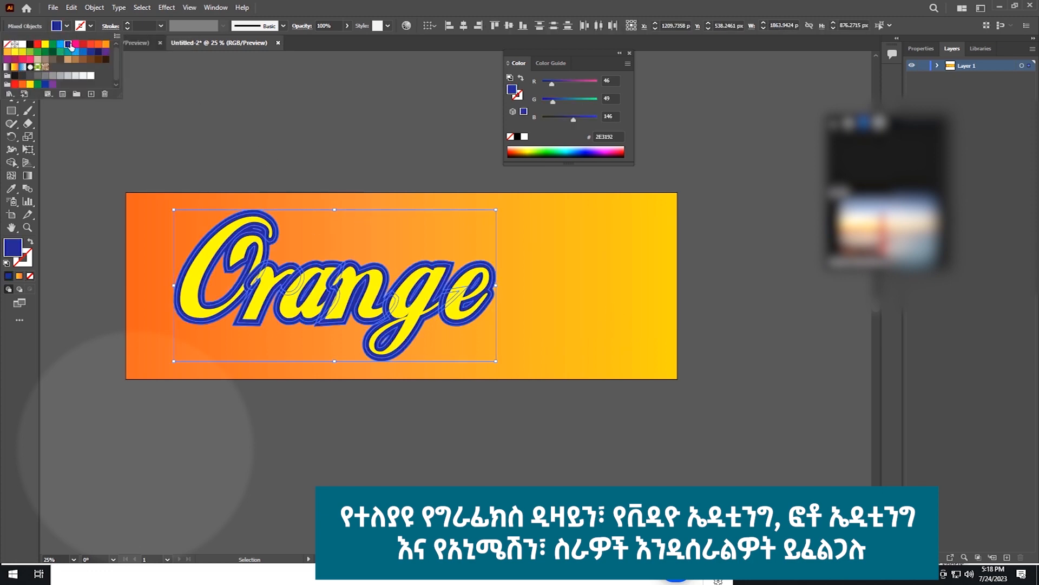
pyautogui.click(106, 45)
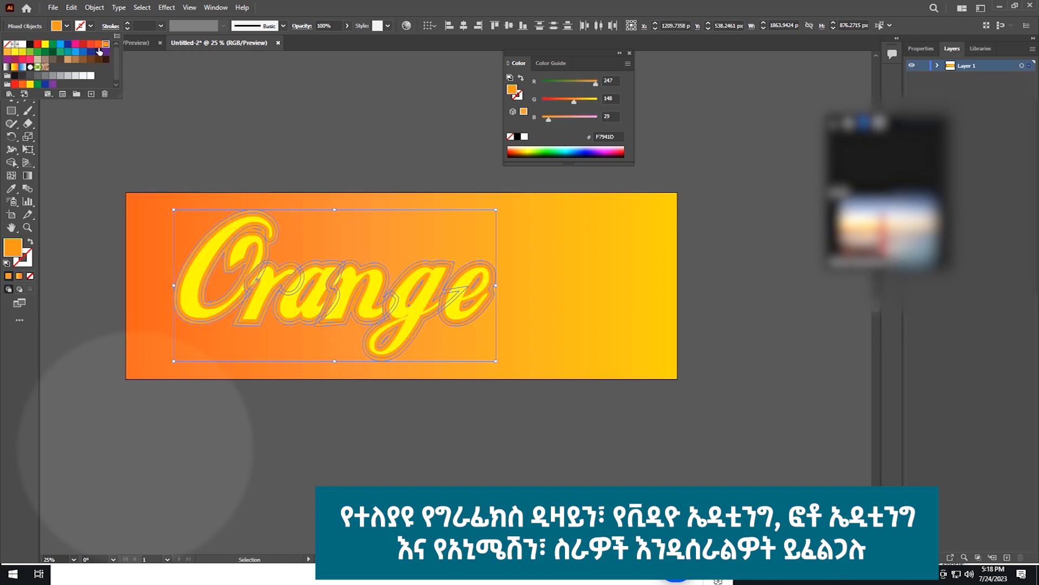
pyautogui.click(23, 52)
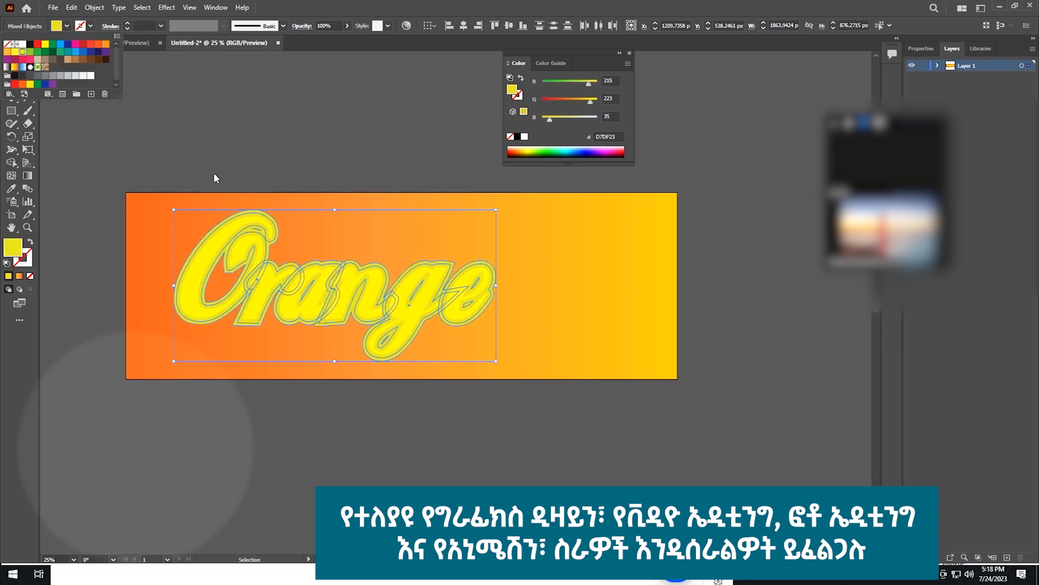
# - Try sending the lettering group to the back, and undo the change
pyautogui.scroll(2, 236, 227)
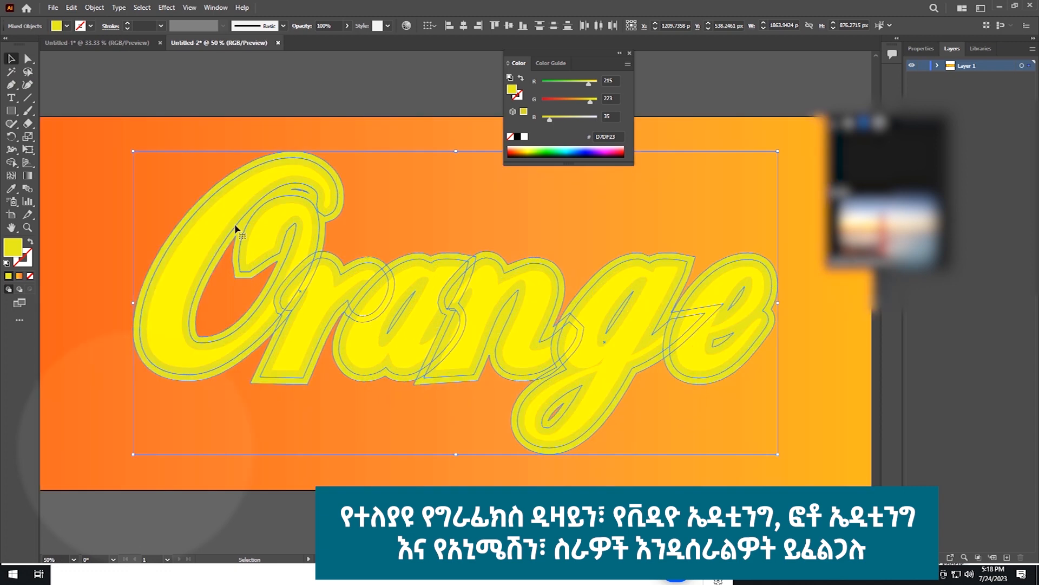
pyautogui.click(394, 181)
pyautogui.click(332, 176)
pyautogui.rightClick(332, 177)
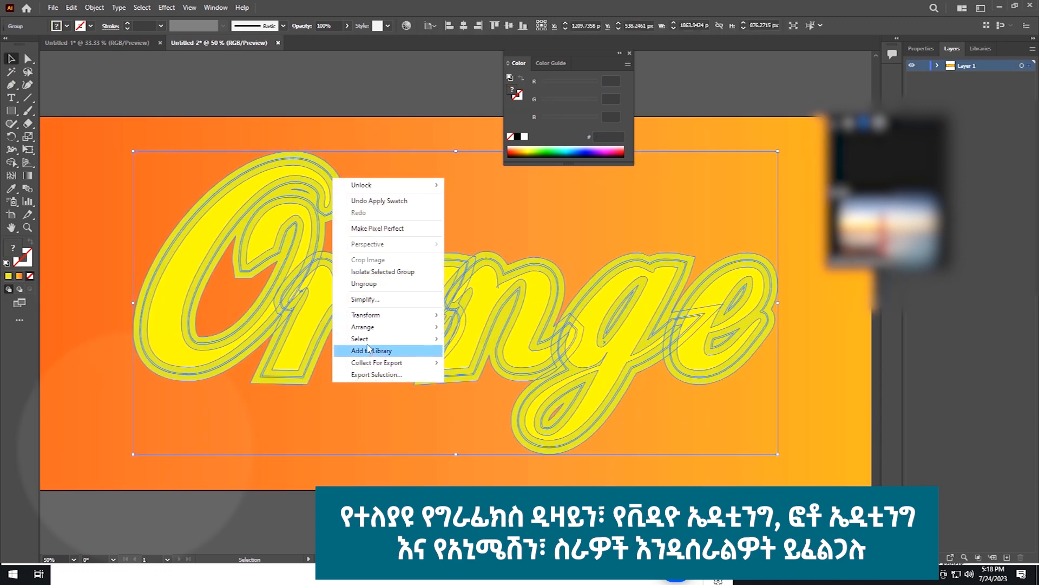
pyautogui.click(480, 367)
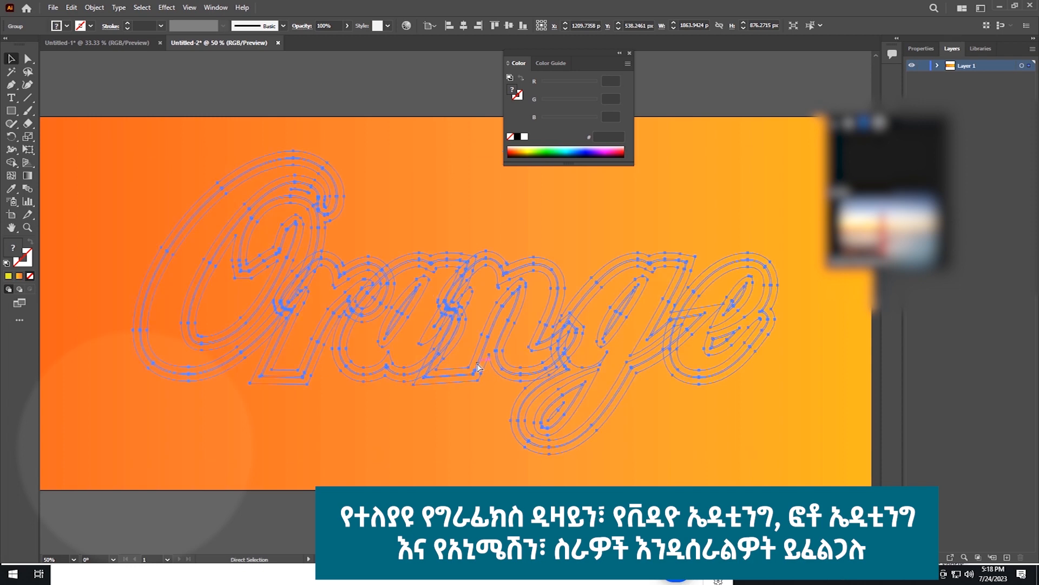
pyautogui.hotkey('ctrl', 'z')
pyautogui.hotkey('ctrl', 'shift', '[')
pyautogui.hotkey('ctrl', 'z')
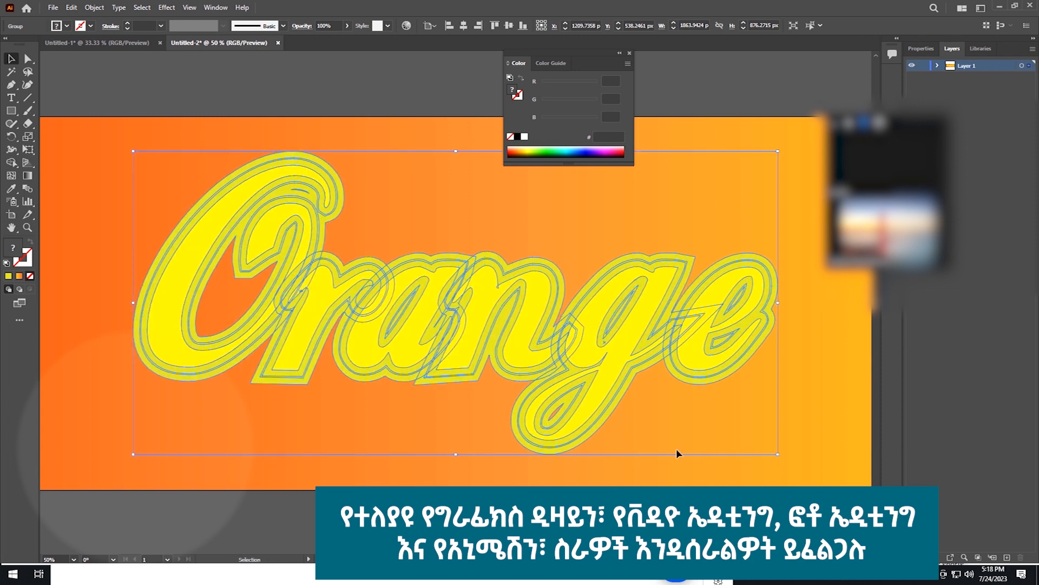
# - Isolate the lettering group and fill the outer outline of the "g" with magenta (EC008C)
pyautogui.doubleClick(615, 406)
pyautogui.click(619, 412)
pyautogui.click(67, 26)
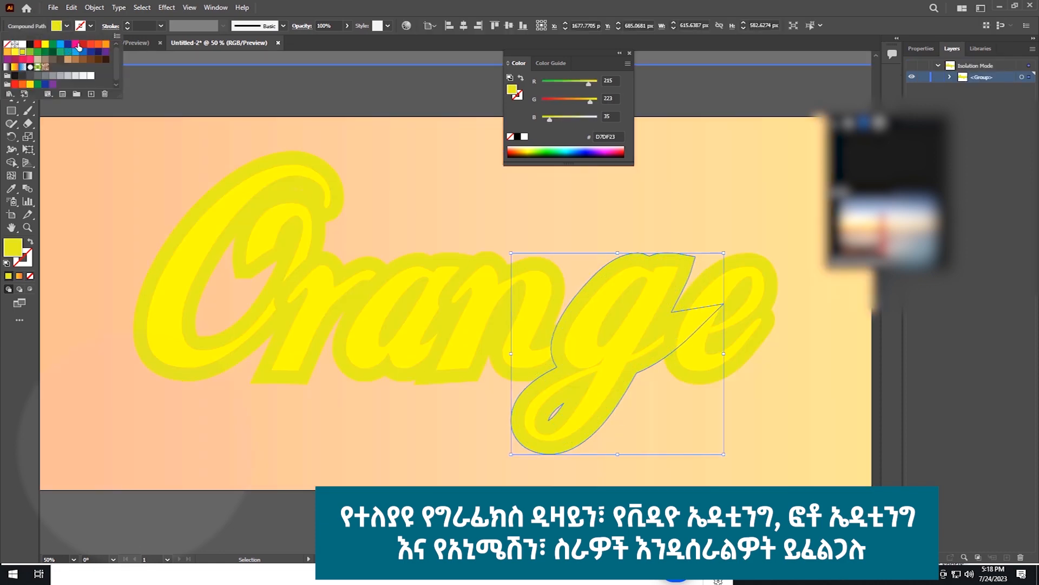
pyautogui.click(76, 45)
pyautogui.click(758, 382)
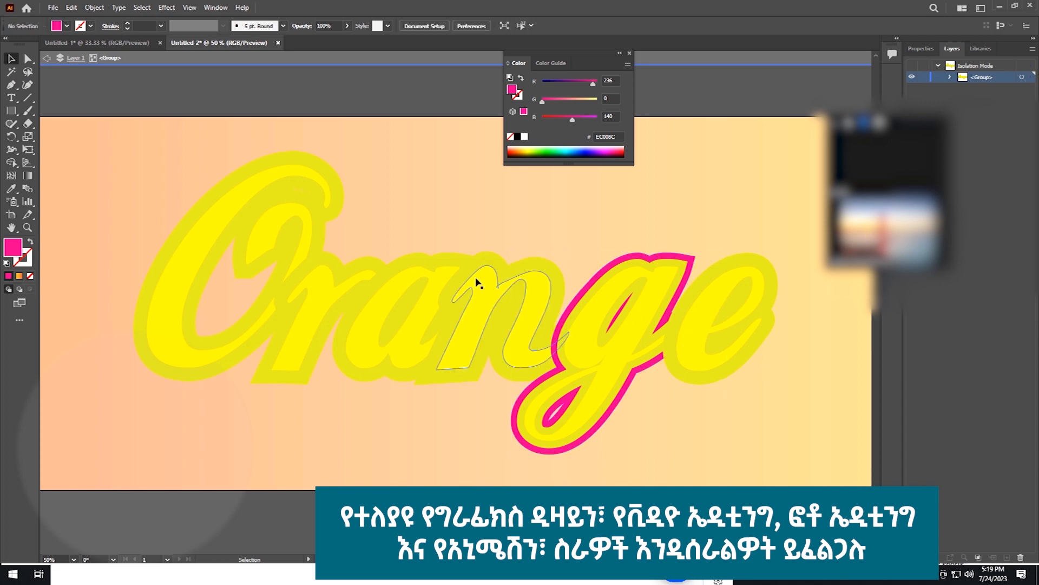
# - Try a pink fill on the outer outline of the "a" and settle on black (231F20)
pyautogui.click(388, 271)
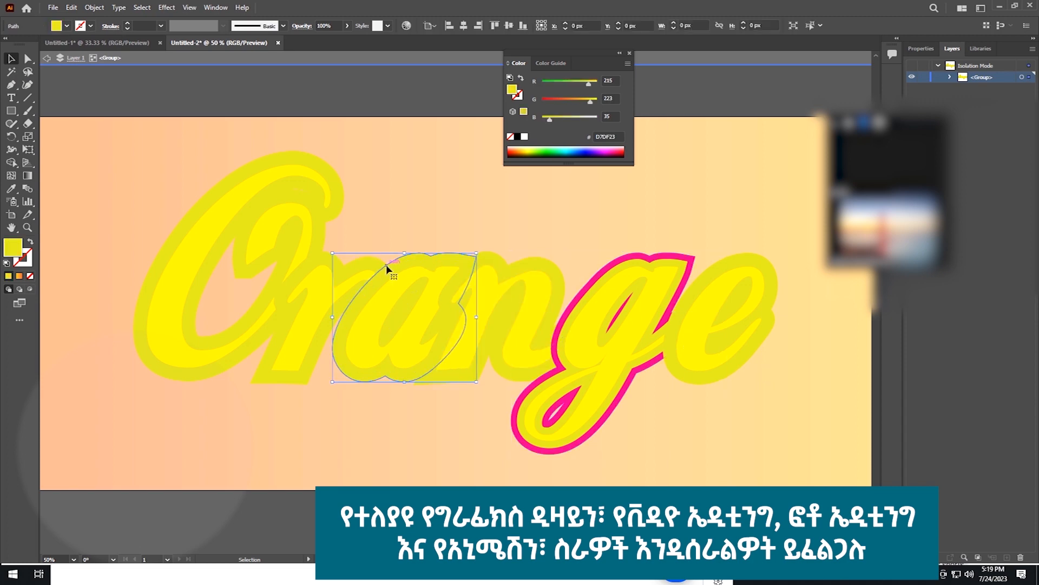
pyautogui.click(66, 26)
pyautogui.click(31, 61)
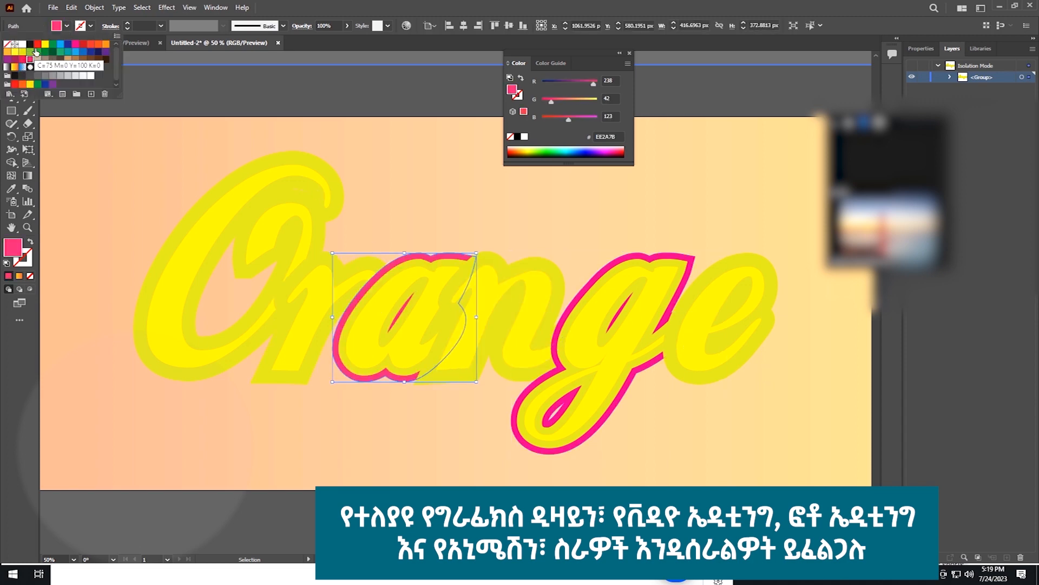
pyautogui.click(30, 44)
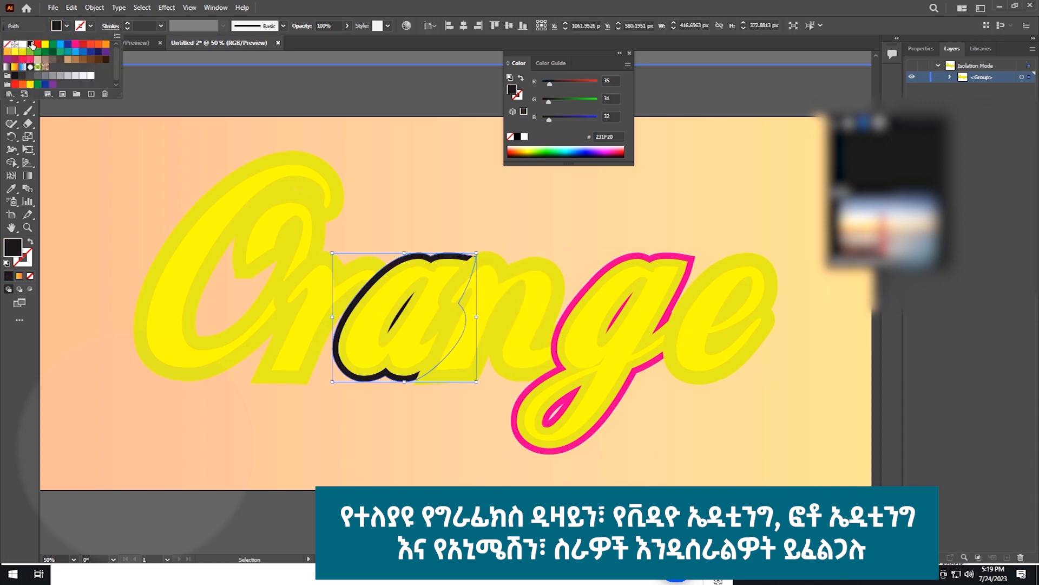
# - Try red, gradient, blue and dark brown fills on the outer outline of the "O" and settle on brown (754C29)
pyautogui.click(345, 199)
pyautogui.click(67, 26)
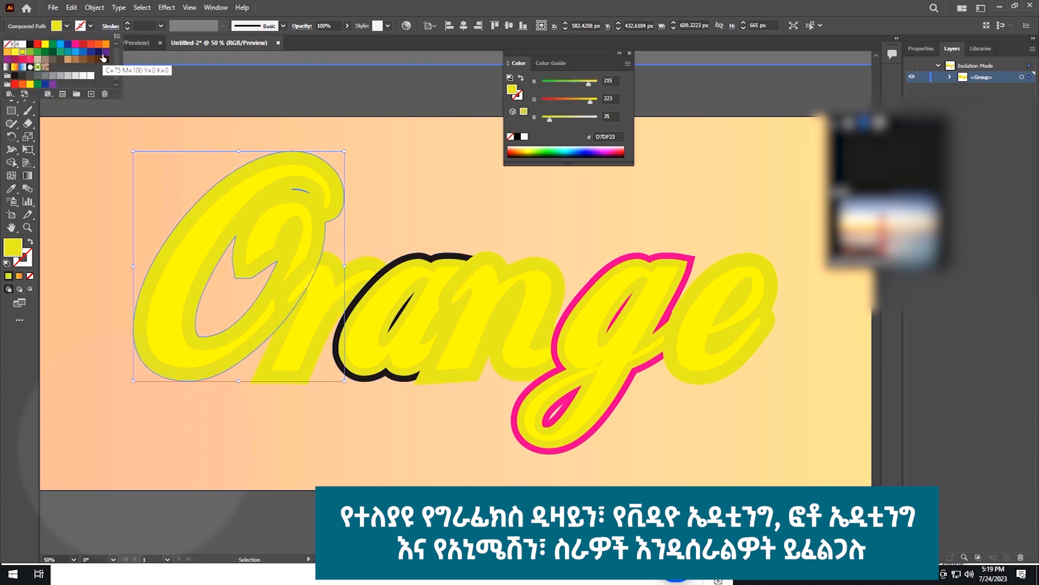
pyautogui.click(83, 45)
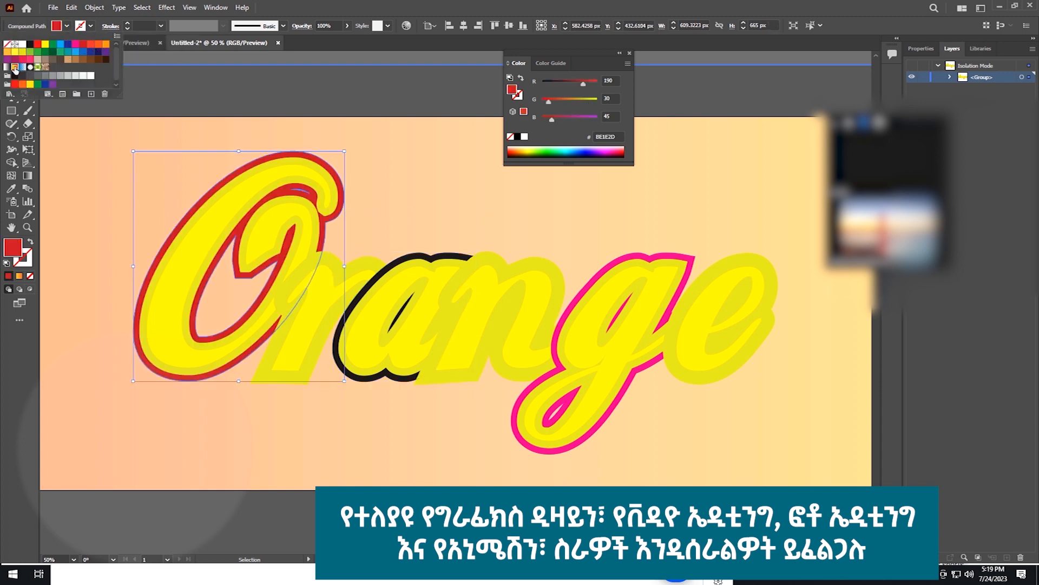
pyautogui.click(14, 67)
pyautogui.click(22, 67)
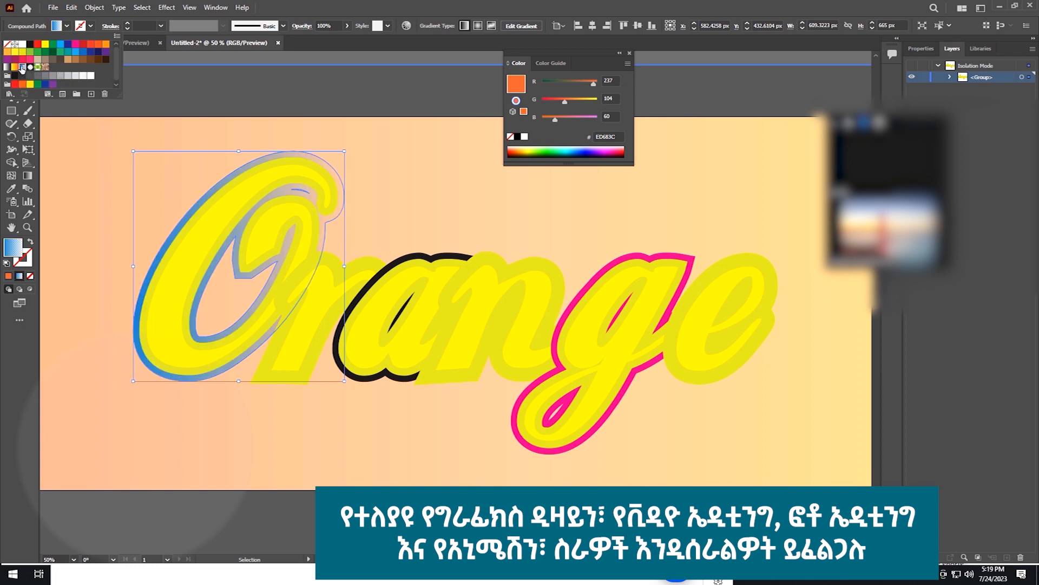
pyautogui.click(60, 46)
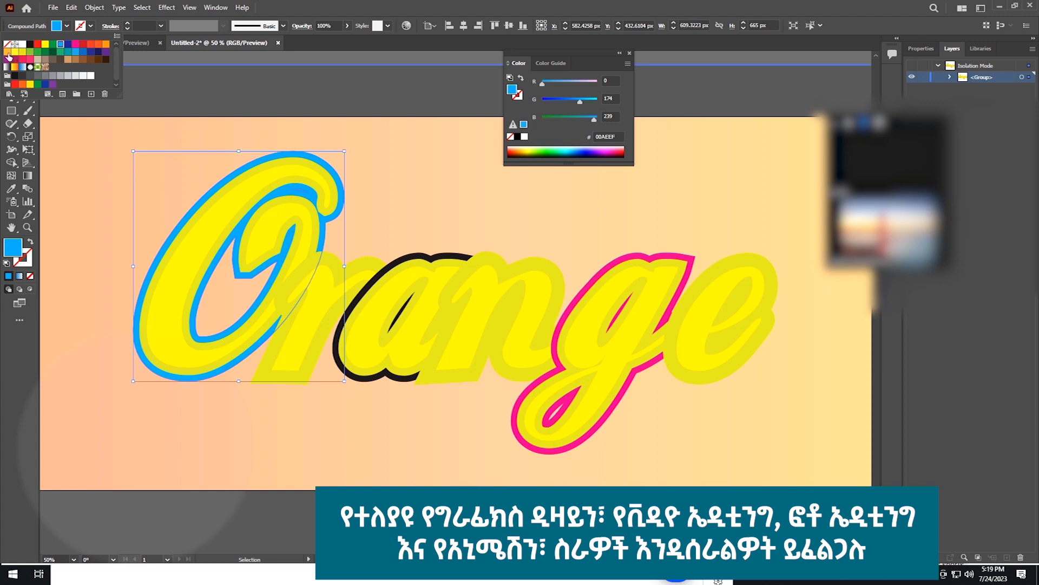
pyautogui.click(8, 56)
pyautogui.click(105, 59)
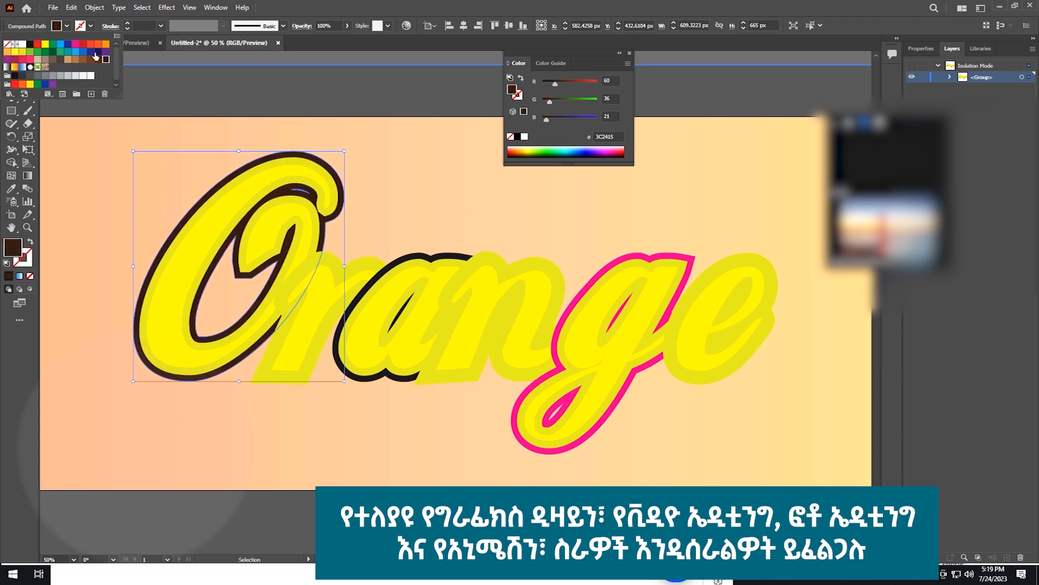
pyautogui.click(98, 59)
pyautogui.click(105, 59)
pyautogui.click(90, 59)
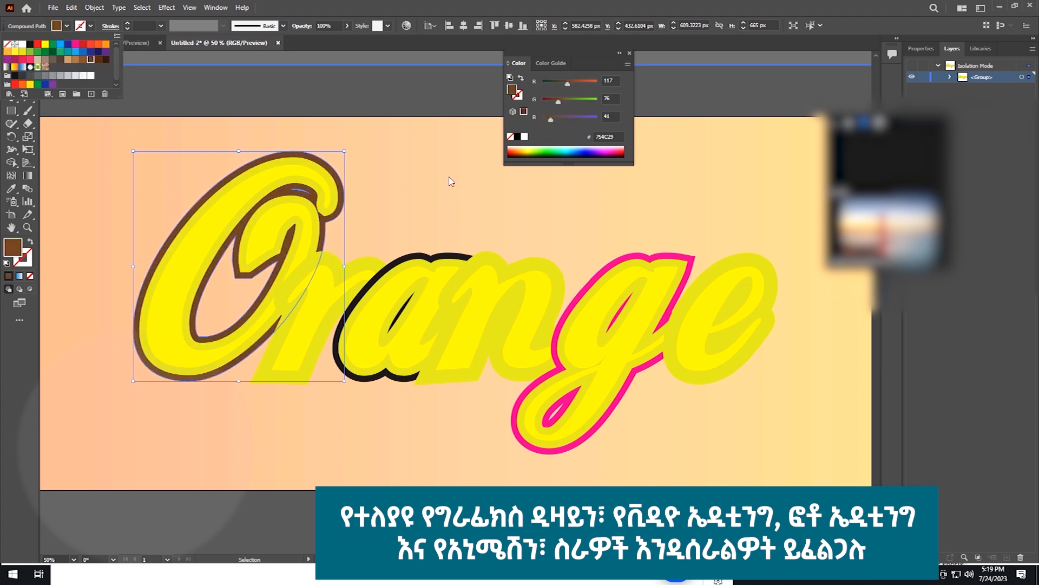
pyautogui.click(470, 193)
# - Fill the outer outline of the "r" with magenta (EC008C)
pyautogui.click(293, 346)
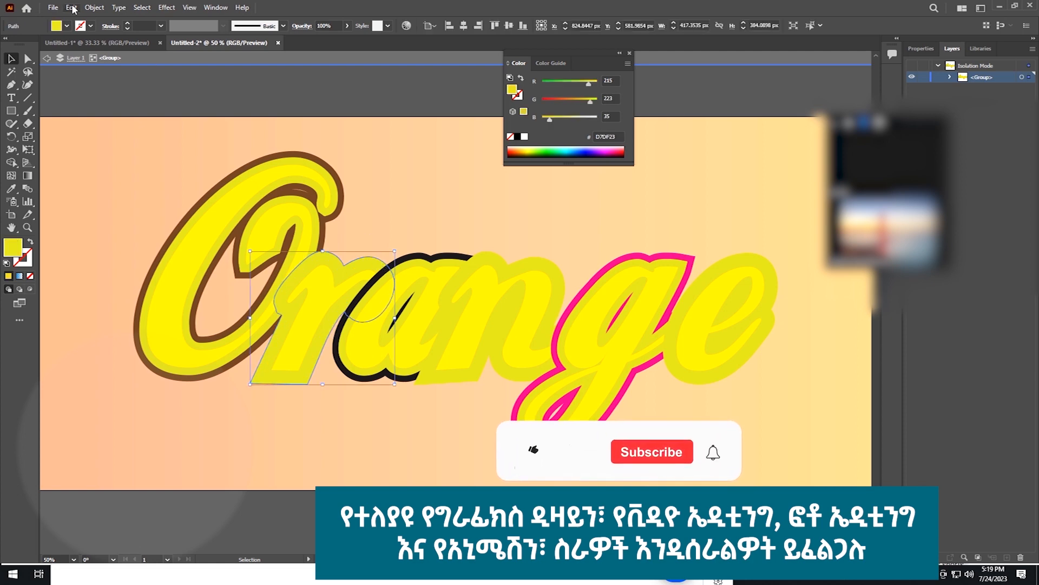
pyautogui.click(68, 26)
pyautogui.click(76, 44)
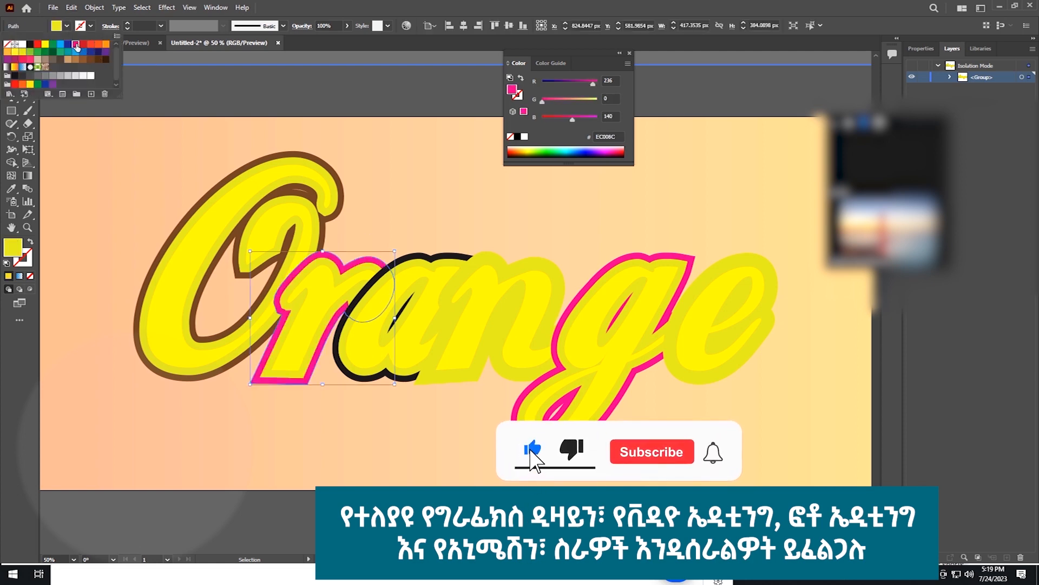
pyautogui.click(549, 260)
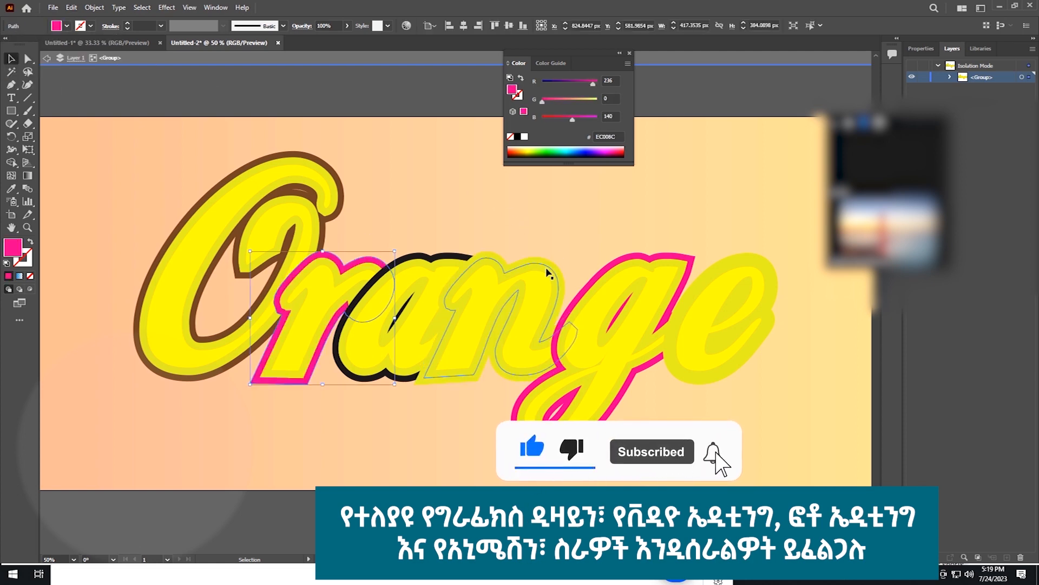
# - Fill the inner offset outline of the "n" with light blue
pyautogui.click(547, 271)
pyautogui.click(67, 26)
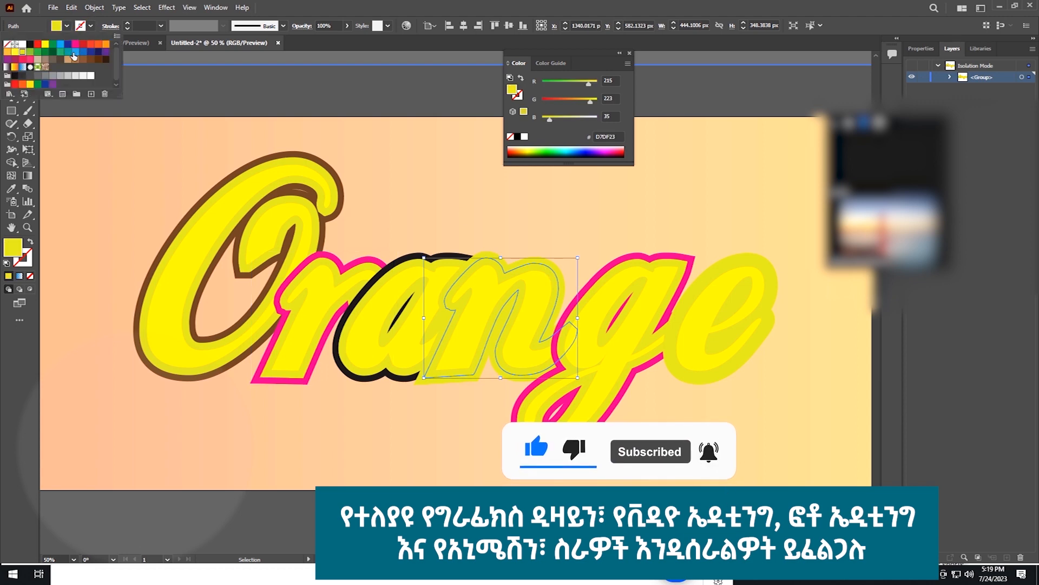
pyautogui.click(76, 51)
pyautogui.click(641, 235)
# - Try yellow fills on the outer outline of the "e", settle on gray (808285), and exit isolation mode
pyautogui.click(772, 278)
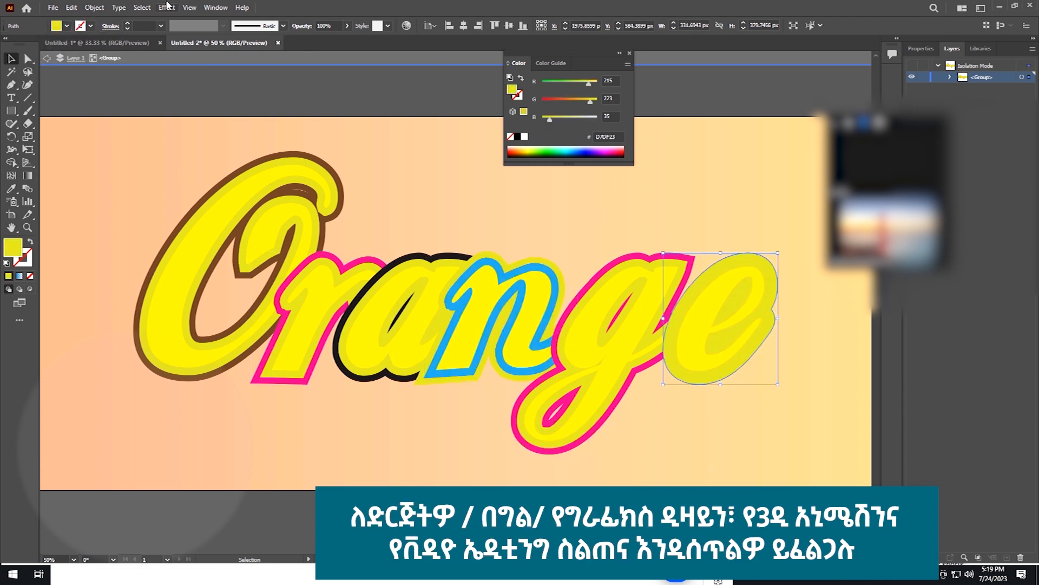
pyautogui.click(68, 26)
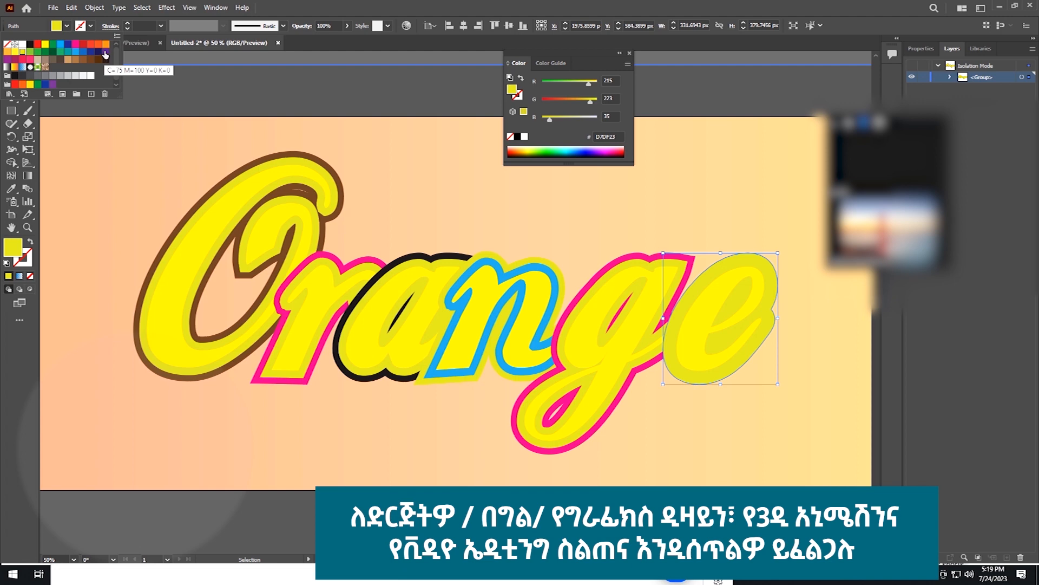
pyautogui.click(30, 84)
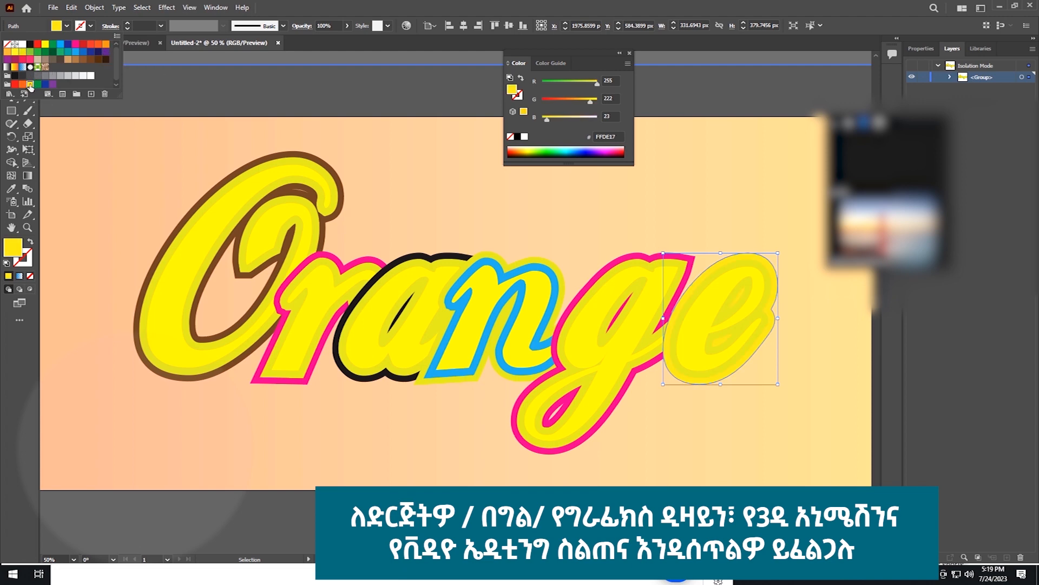
pyautogui.click(22, 85)
pyautogui.click(48, 79)
pyautogui.doubleClick(427, 174)
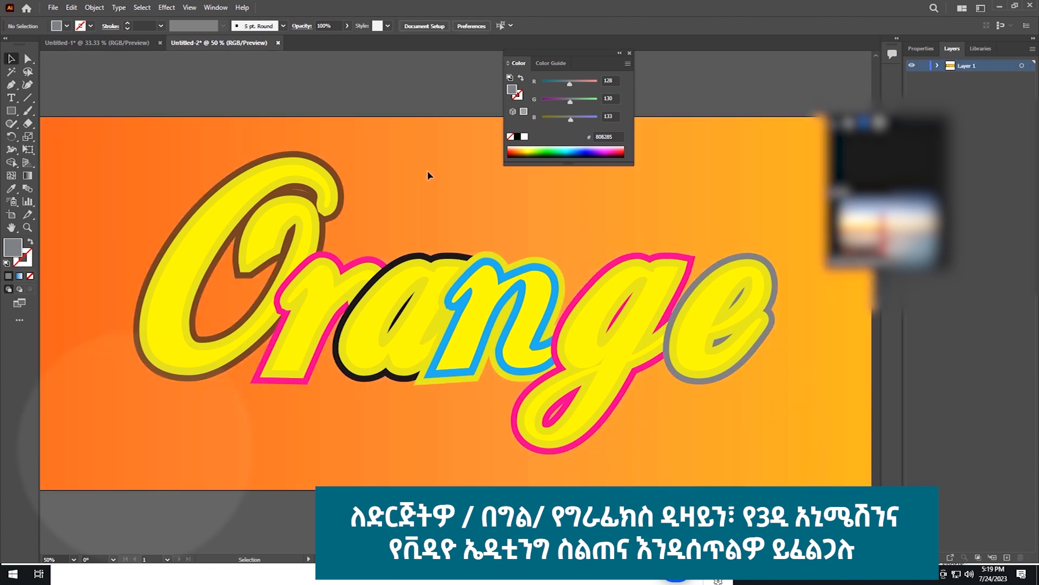
# - Add a text object reading "Vitmain D" in the Coca Cola font above the "Orange" lettering
pyautogui.hotkey('ctrl', '-')
pyautogui.hotkey('ctrl', '-')
pyautogui.press('t')
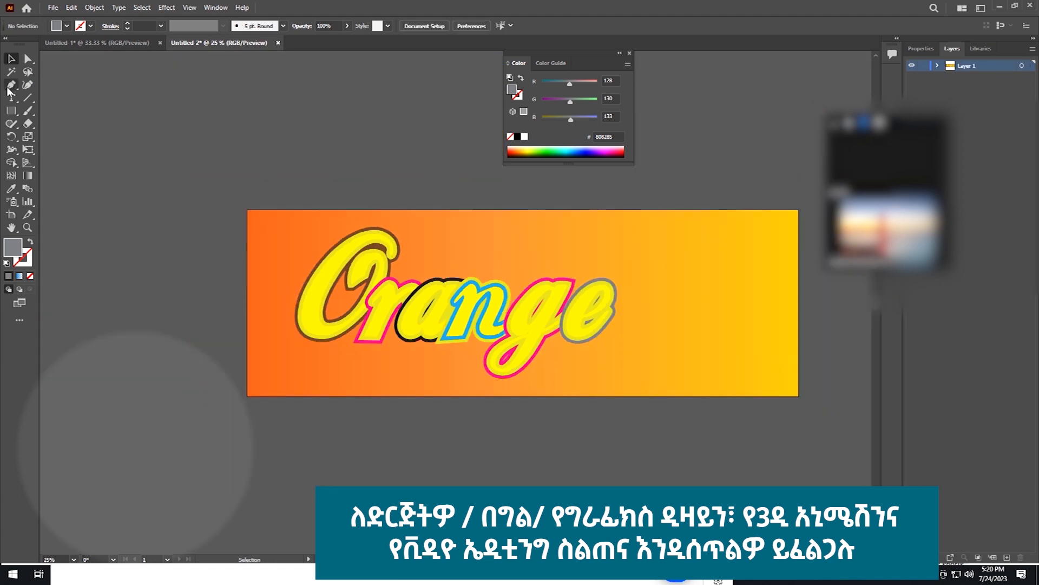
pyautogui.click(512, 233)
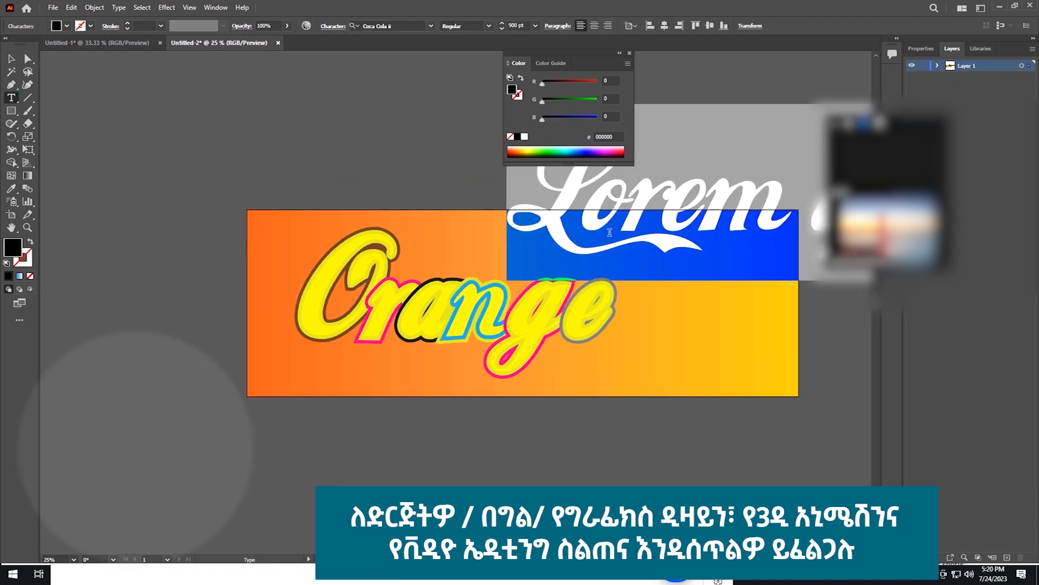
pyautogui.write('vi')
pyautogui.press('BackSpace')
pyautogui.press('BackSpace')
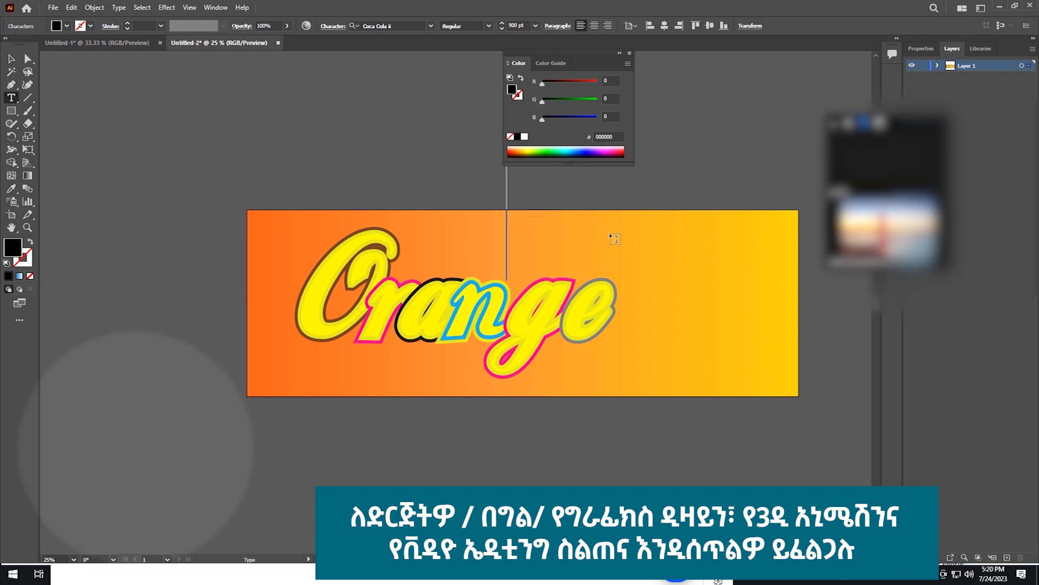
pyautogui.write('vilm')
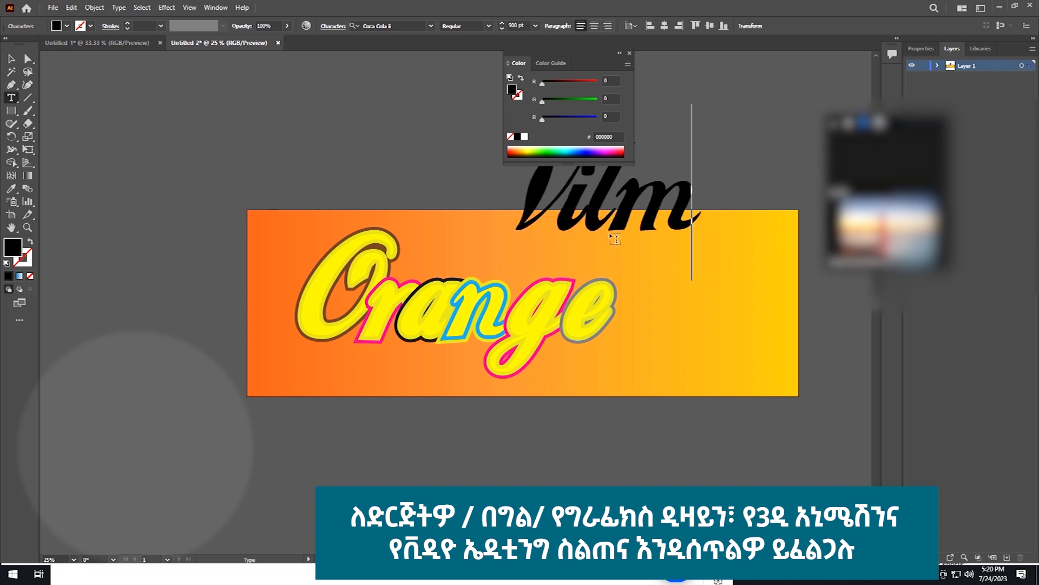
pyautogui.write('ain')
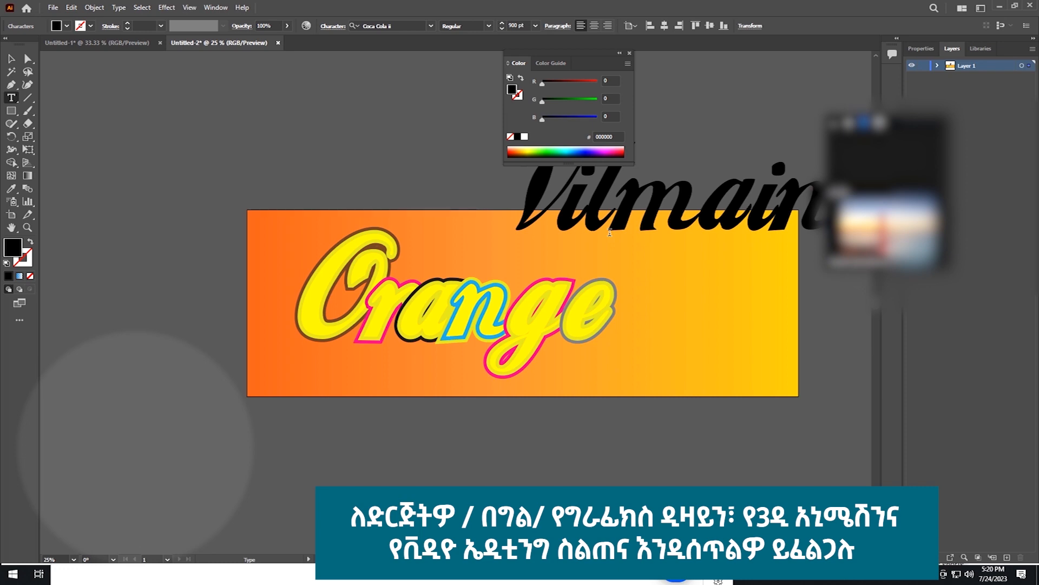
# - Set the "Vitmain D" text size to 200 pt and place it just above the "ang" of "Orange"
pyautogui.hotkey('ctrl', 'a')
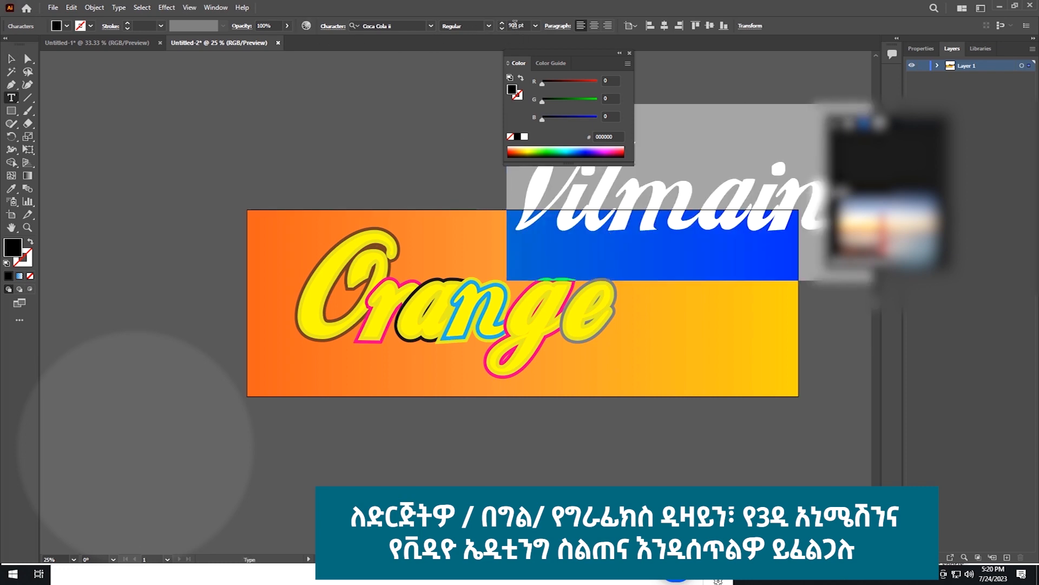
pyautogui.doubleClick(515, 24)
pyautogui.press('Return')
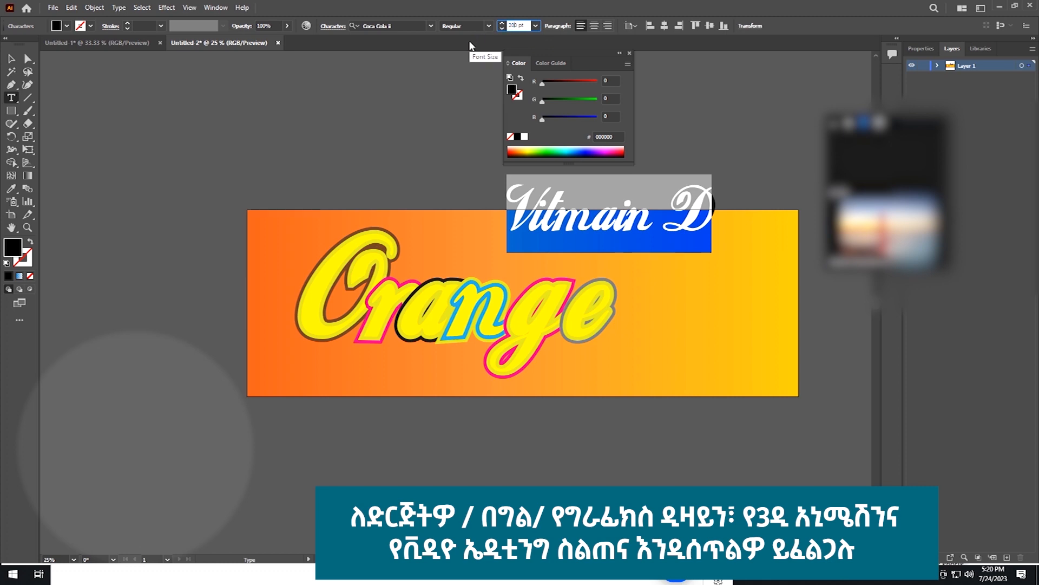
pyautogui.press('Return')
pyautogui.moveTo(548, 234); pyautogui.dragTo(500, 272)
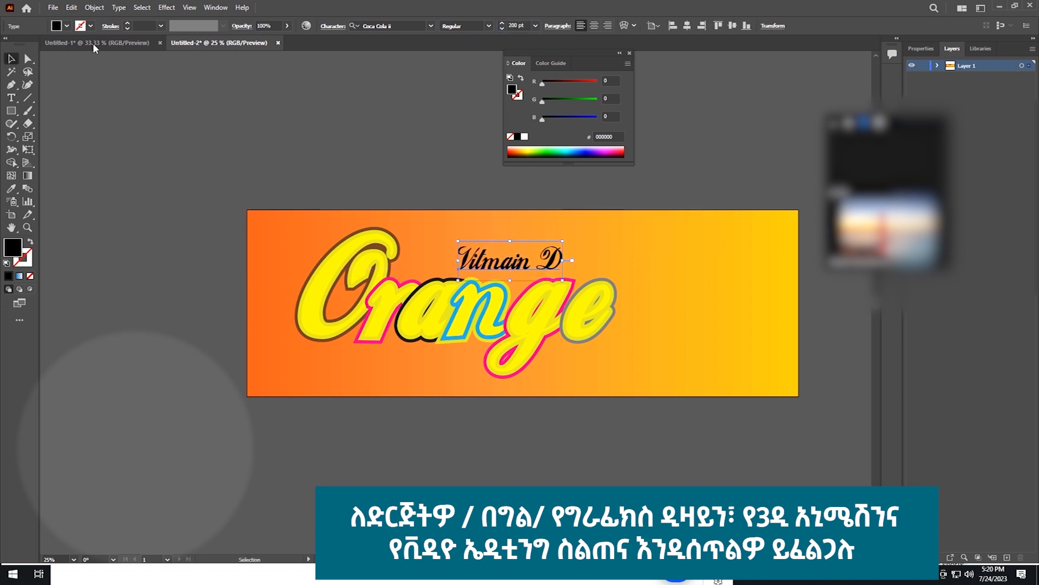
# - Try white, green, orange and navy fills on the "Vitmain D" text and settle on yellow (FFF200)
pyautogui.click(66, 26)
pyautogui.click(23, 51)
pyautogui.click(23, 52)
pyautogui.click(86, 76)
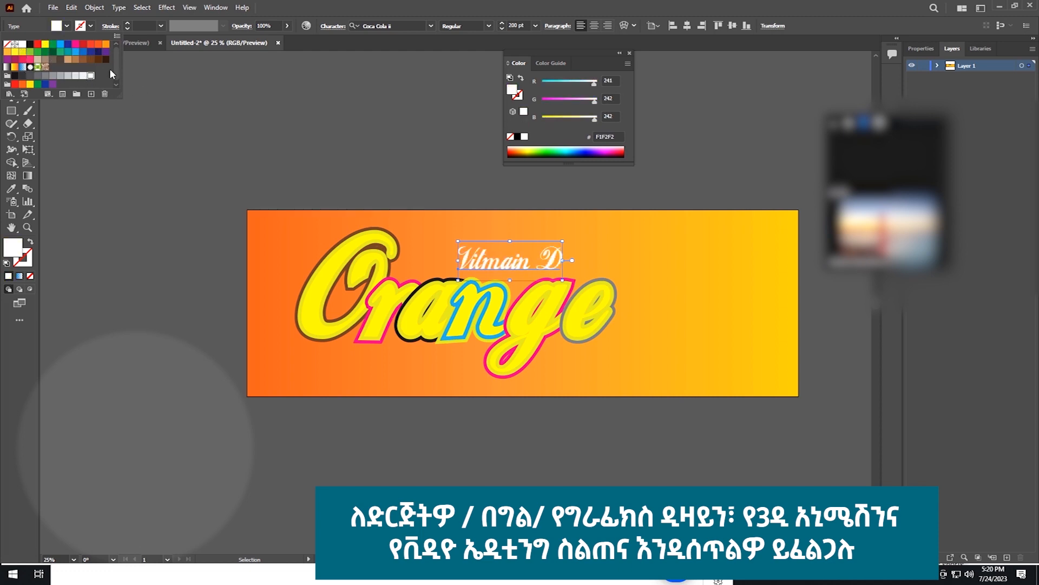
pyautogui.click(31, 84)
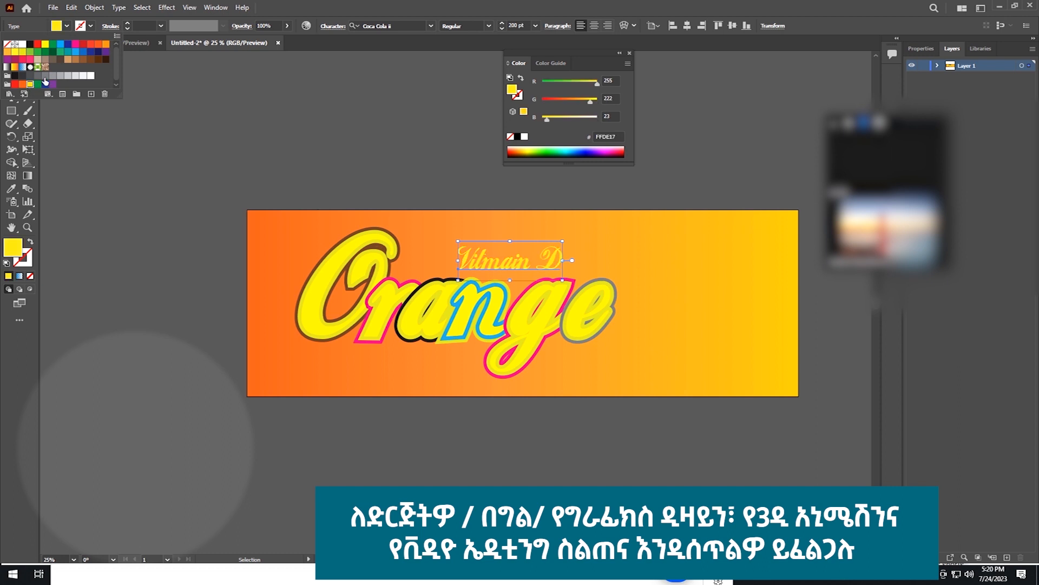
pyautogui.click(16, 53)
pyautogui.click(53, 52)
pyautogui.click(46, 52)
pyautogui.click(38, 53)
pyautogui.click(98, 45)
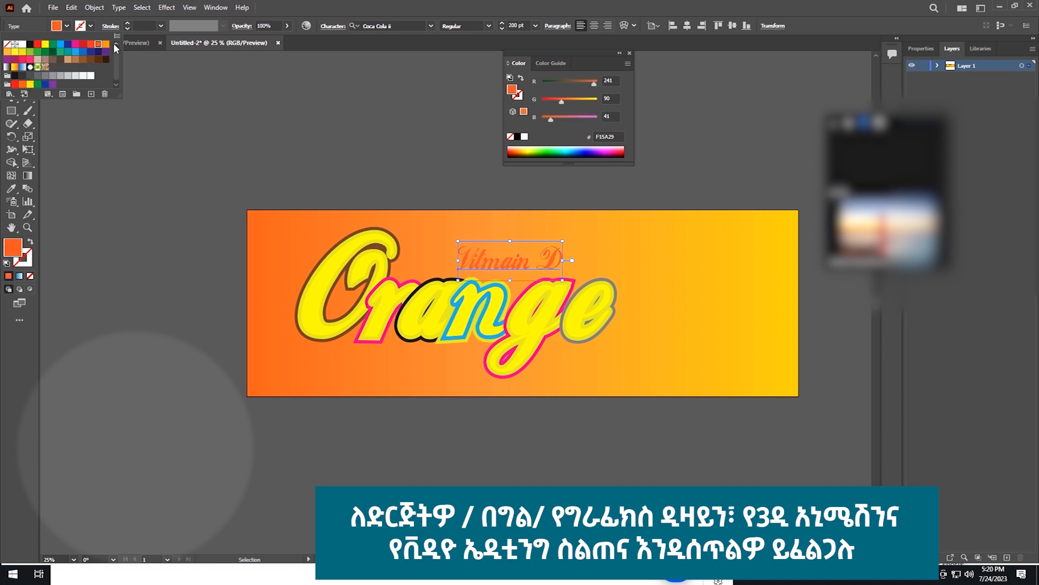
pyautogui.click(102, 54)
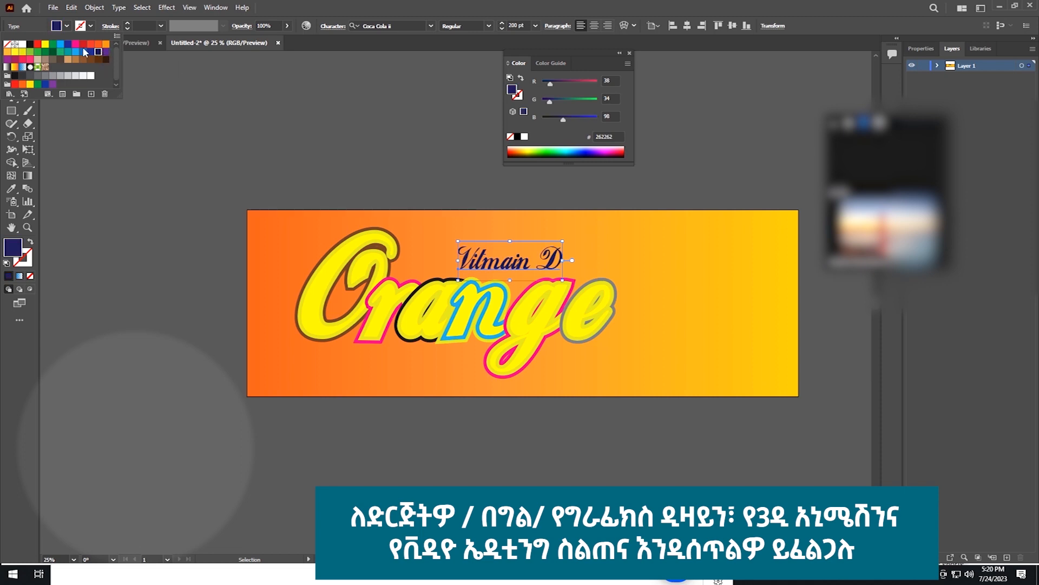
pyautogui.click(45, 43)
# - Draw a yellow rectangle about 676 × 745 px beside the "Orange" lettering, with corners rounded to about 92 px
pyautogui.press('space')
pyautogui.moveTo(657, 262)
pyautogui.mouseDown()
pyautogui.moveTo(507, 274)
pyautogui.moveTo(628, 375)
pyautogui.moveTo(622, 394)
pyautogui.mouseUp()
pyautogui.press('m')
pyautogui.moveTo(512, 265); pyautogui.dragTo(518, 279)
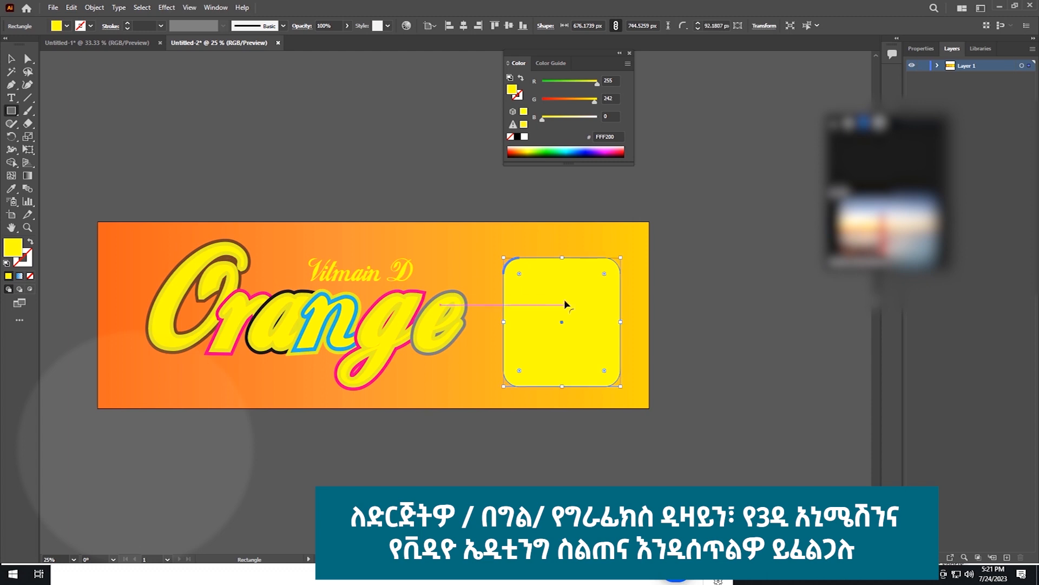
# - Duplicate the "Orange" lettering group outside the artboard and enlarge the copy to about 4700 × 2210 px
pyautogui.click(11, 58)
pyautogui.click(360, 316)
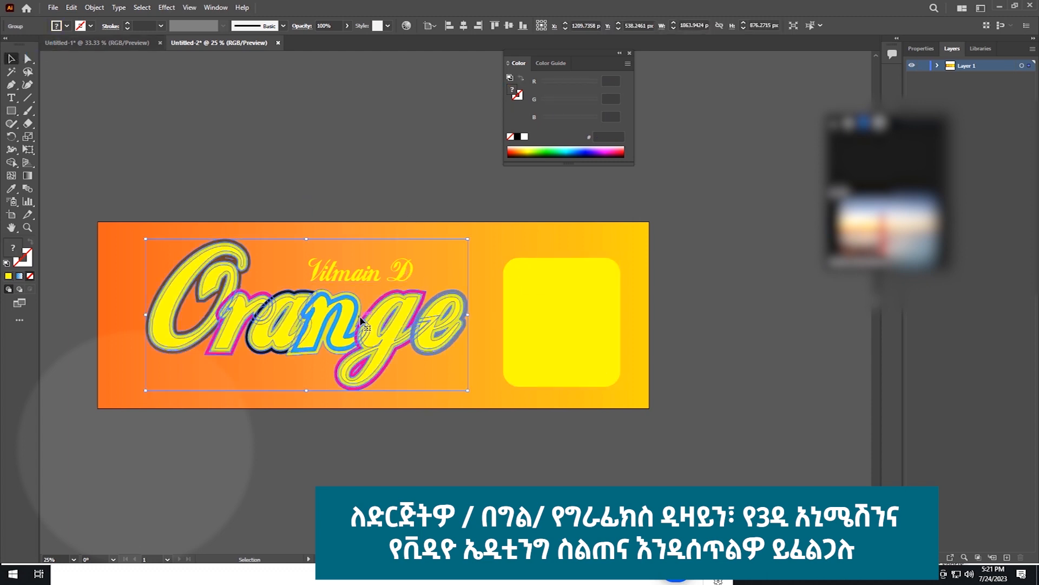
pyautogui.hotkey('ctrl', '-')
pyautogui.hotkey('ctrl', '-')
pyautogui.moveTo(406, 319); pyautogui.dragTo(185, 408)
pyautogui.moveTo(312, 433); pyautogui.dragTo(504, 511)
pyautogui.hotkey('ctrl', 'z')
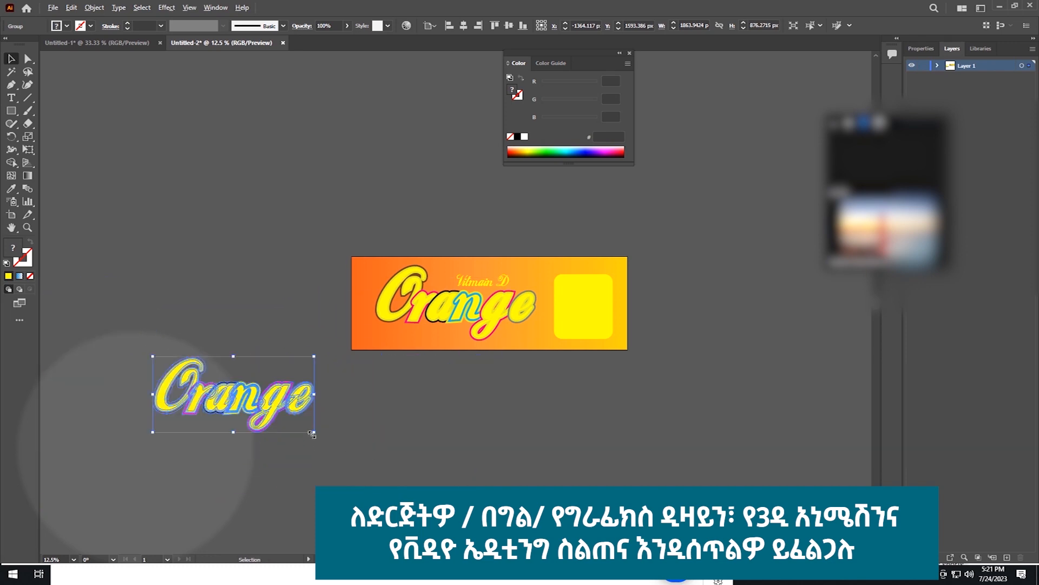
pyautogui.moveTo(312, 434); pyautogui.dragTo(437, 489)
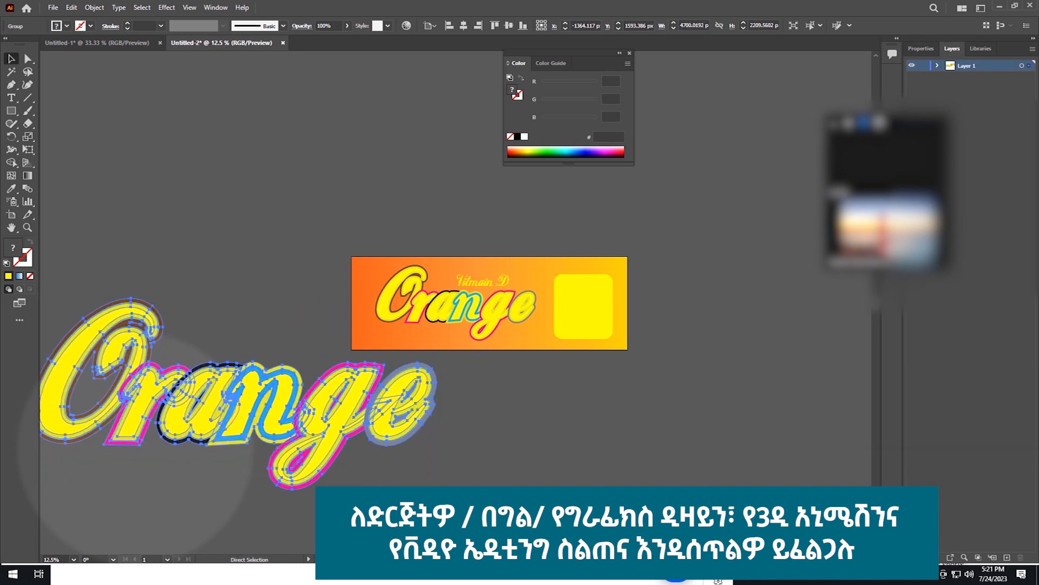
# - Enlarge the "Orange" copy to about 5979 × 2811 px and position it over the banner
pyautogui.hotkey('ctrl', '-')
pyautogui.hotkey('ctrl', '-')
pyautogui.hotkey('ctrl', '-')
pyautogui.moveTo(457, 381); pyautogui.dragTo(544, 439)
pyautogui.moveTo(398, 377); pyautogui.dragTo(529, 356)
pyautogui.moveTo(676, 401); pyautogui.dragTo(606, 391)
pyautogui.moveTo(581, 336)
pyautogui.mouseDown()
pyautogui.moveTo(551, 329)
pyautogui.moveTo(577, 302)
pyautogui.moveTo(571, 336)
pyautogui.mouseUp()
pyautogui.moveTo(597, 369); pyautogui.dragTo(670, 422)
pyautogui.moveTo(551, 369); pyautogui.dragTo(598, 338)
pyautogui.moveTo(699, 384); pyautogui.dragTo(623, 348)
pyautogui.moveTo(578, 316); pyautogui.dragTo(550, 324)
# - Set the enlarged "Orange" copy's opacity to 10% and send it to the back
pyautogui.click(326, 25)
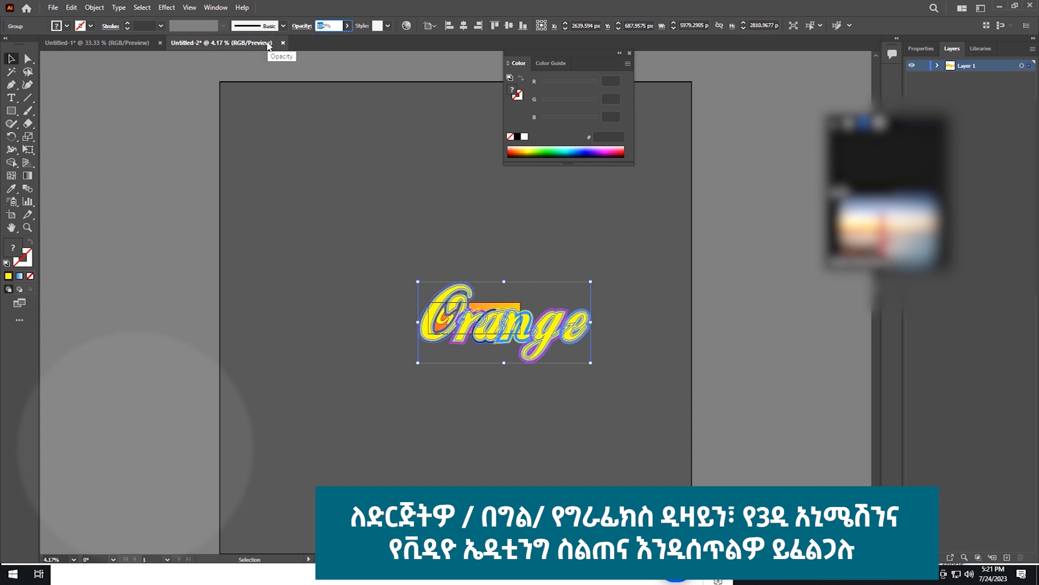
pyautogui.write('10')
pyautogui.press('Return')
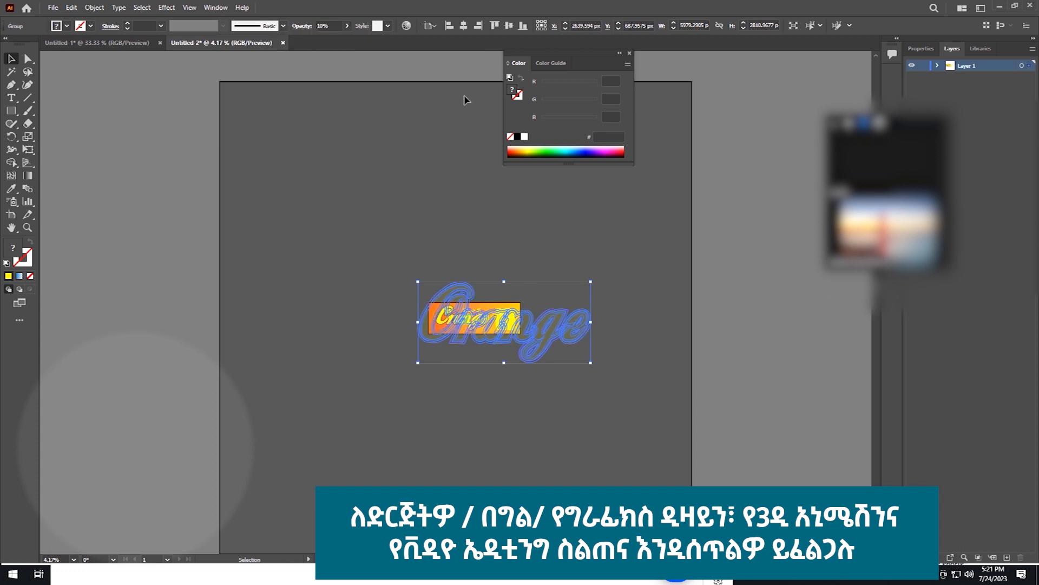
pyautogui.rightClick(551, 327)
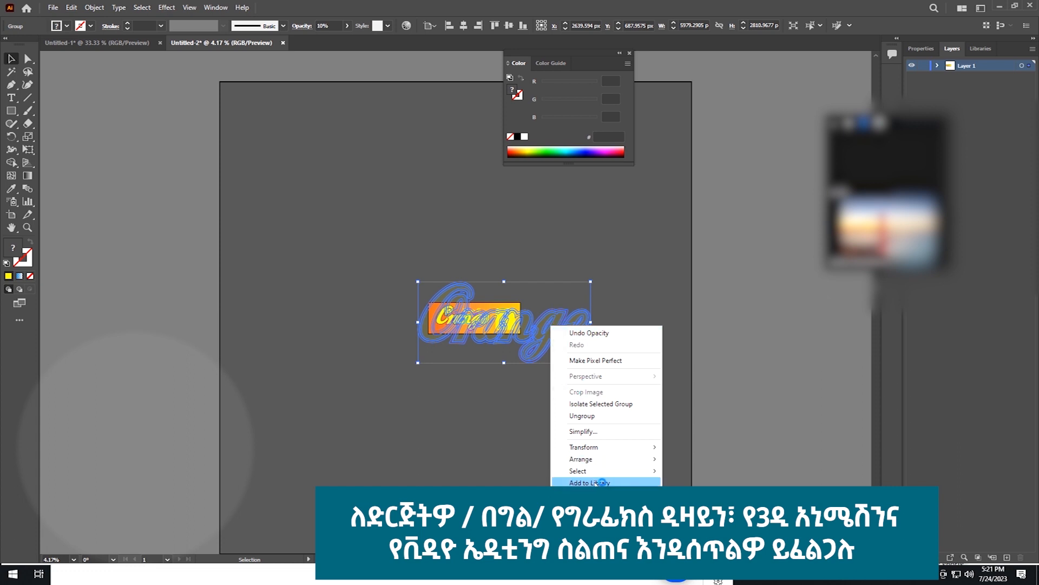
pyautogui.moveTo(594, 462)
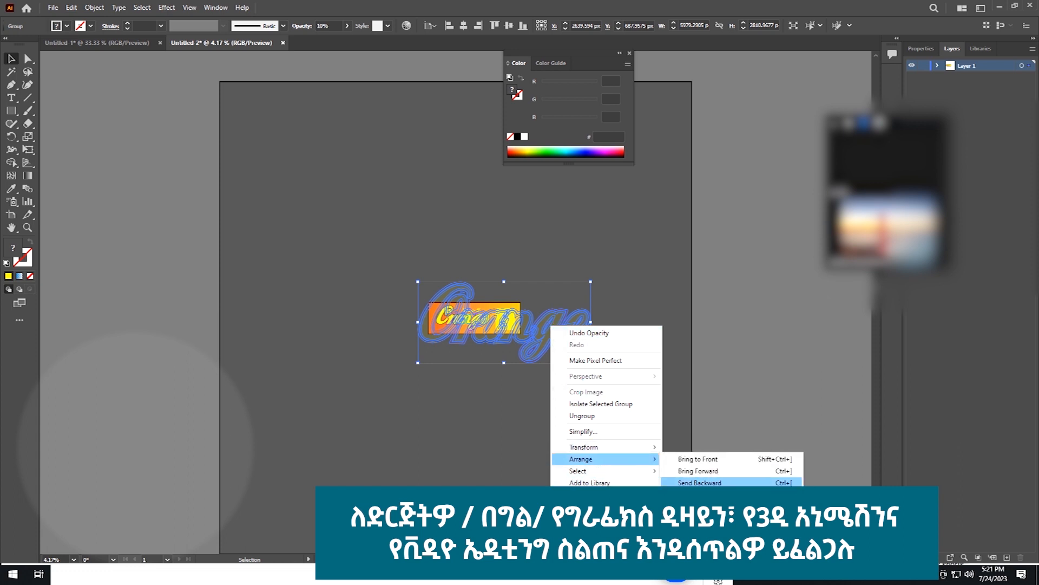
pyautogui.click(697, 495)
pyautogui.click(610, 408)
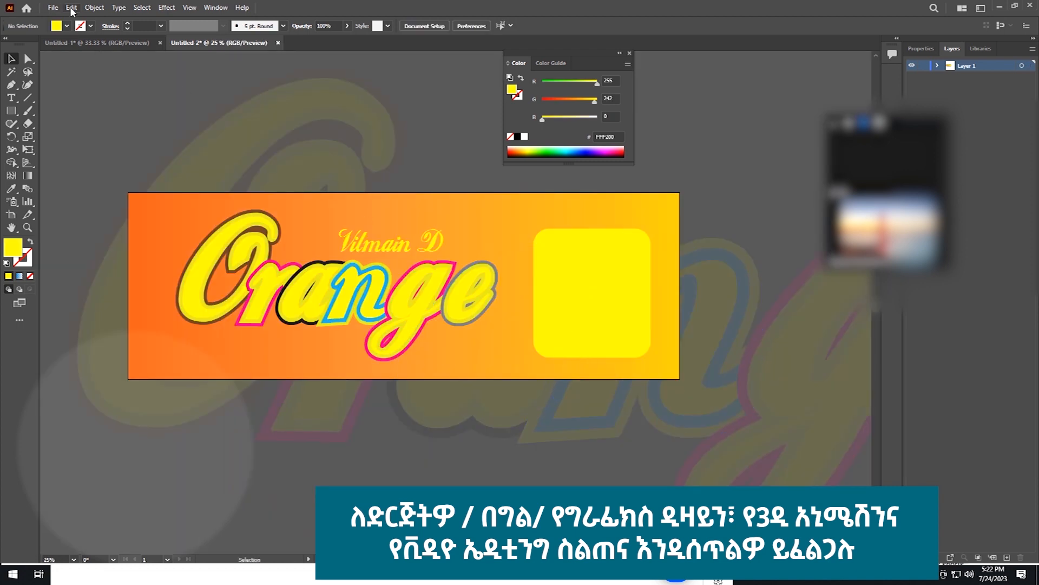
# - Unlock all objects and send the gradient background rectangle behind the faded "Orange" copy
pyautogui.click(93, 8)
pyautogui.click(111, 96)
pyautogui.click(464, 120)
pyautogui.click(469, 208)
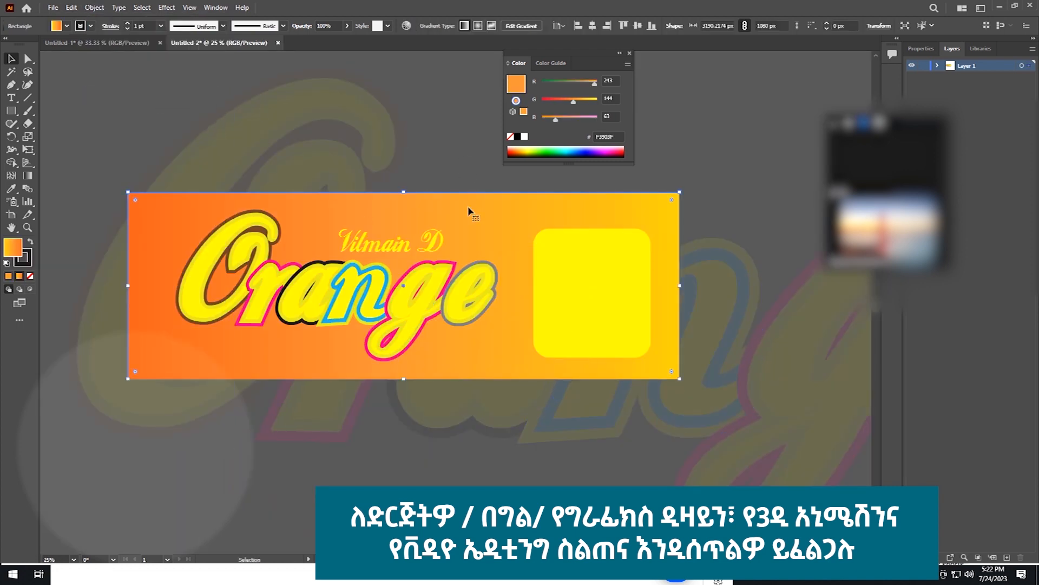
pyautogui.rightClick(468, 208)
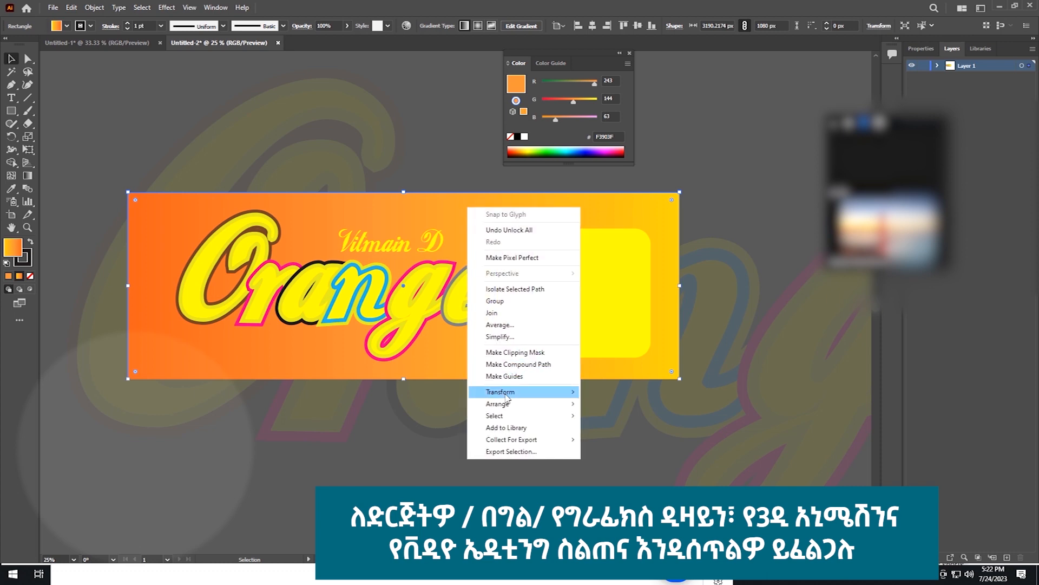
pyautogui.moveTo(541, 404)
pyautogui.click(624, 440)
pyautogui.click(734, 168)
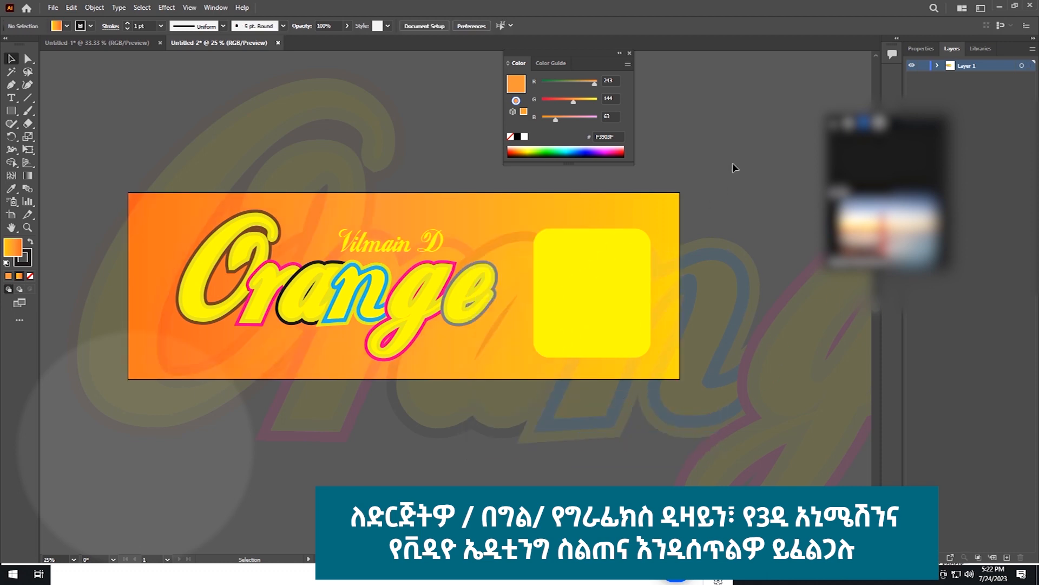
# - Shift the large faded "Orange" copy up and to the left over the banner and lower its opacity
pyautogui.moveTo(301, 116); pyautogui.dragTo(242, 86)
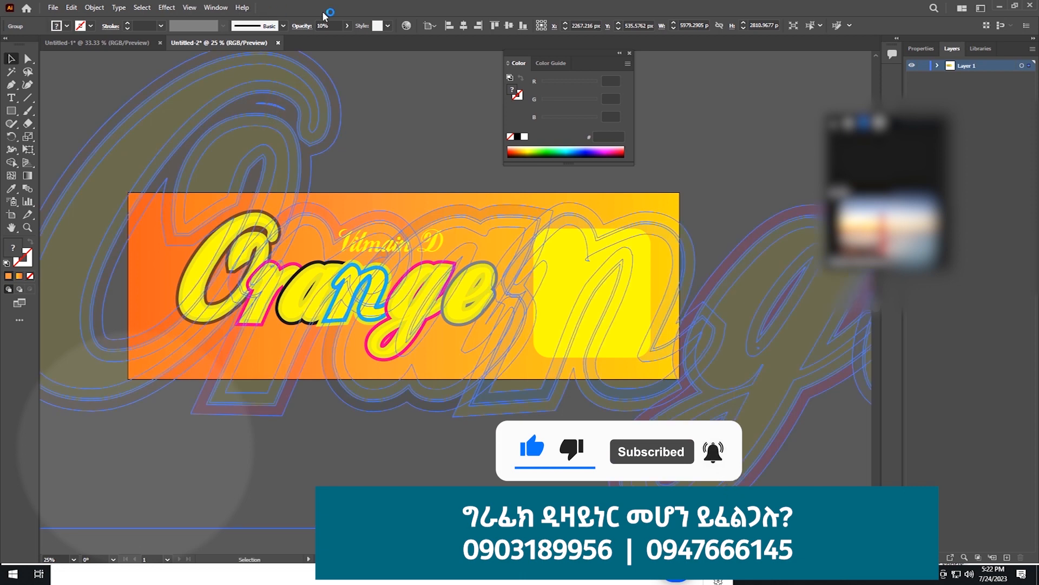
pyautogui.moveTo(321, 26); pyautogui.dragTo(309, 30)
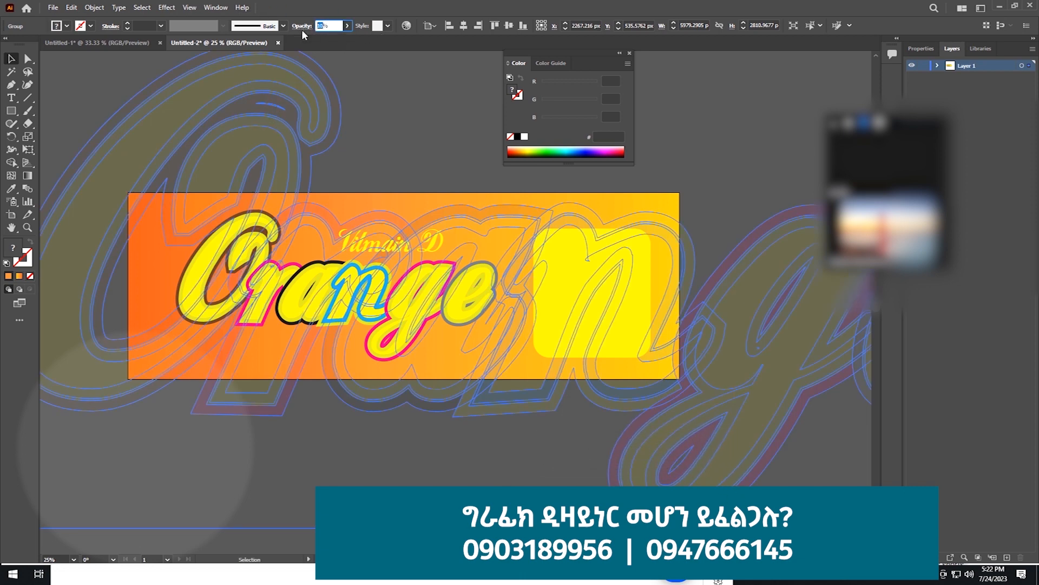
pyautogui.press('Return')
pyautogui.click(458, 144)
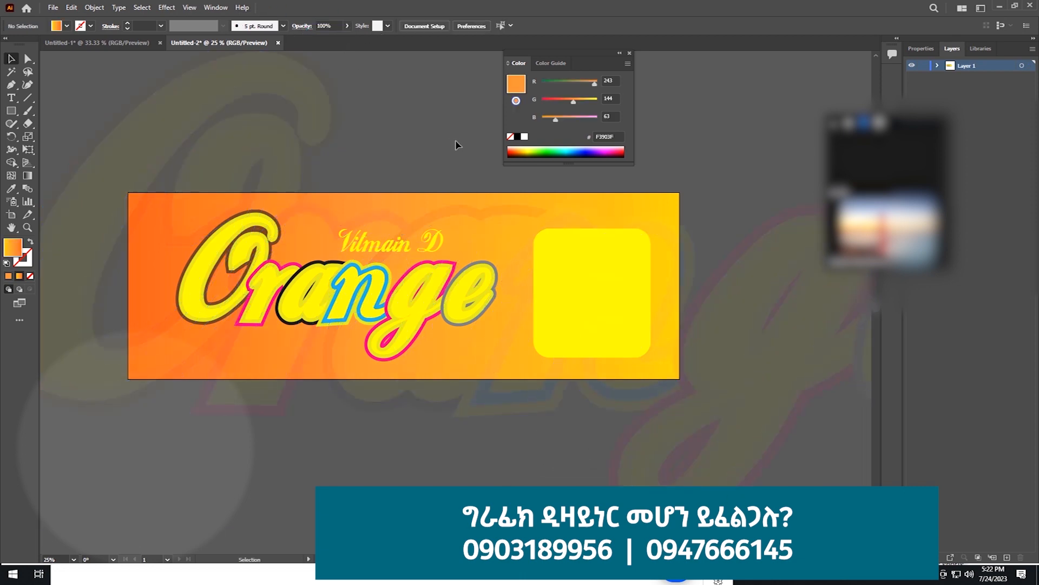
# - Try gray, lime, orange, light green and yellow fills on the rounded rectangle and settle on dark green (006838)
pyautogui.click(599, 283)
pyautogui.click(67, 26)
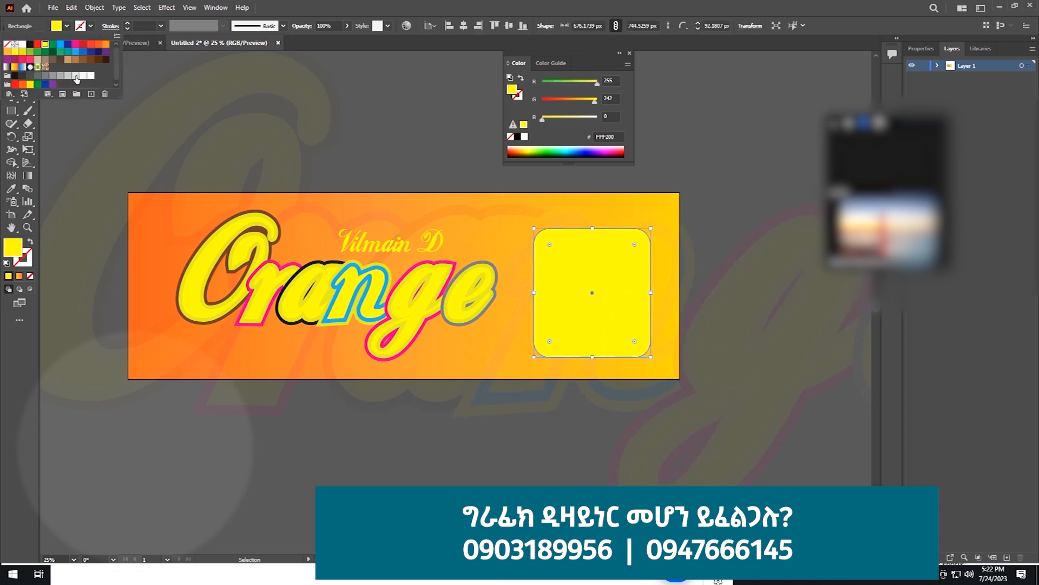
pyautogui.click(68, 76)
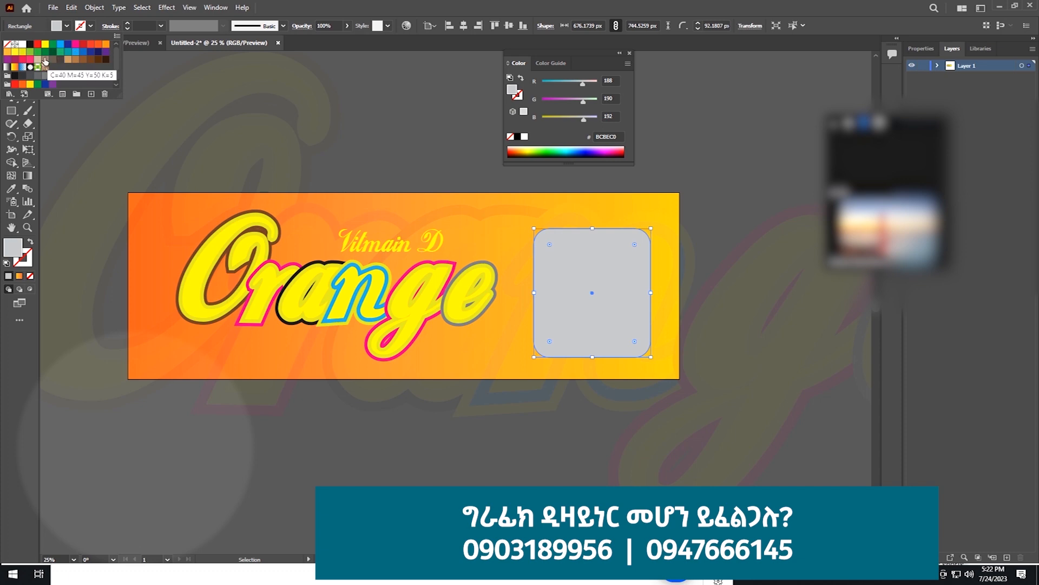
pyautogui.click(22, 52)
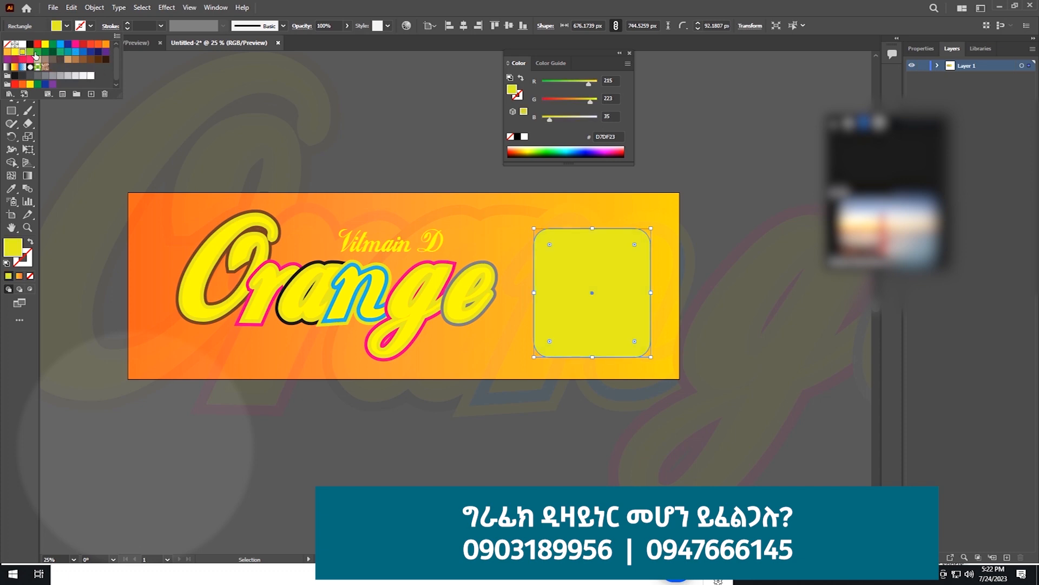
pyautogui.click(108, 45)
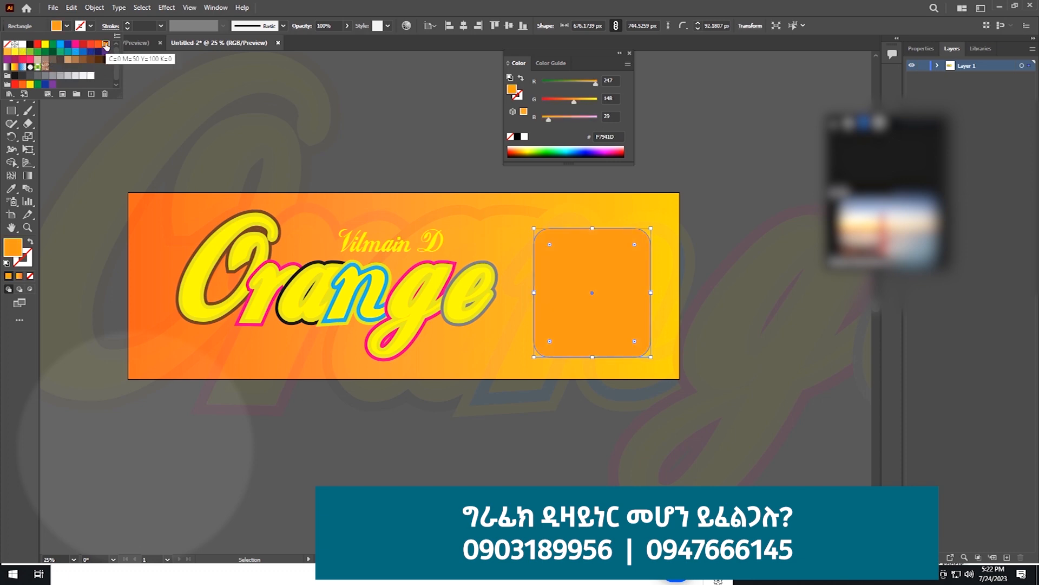
pyautogui.click(22, 52)
pyautogui.click(31, 52)
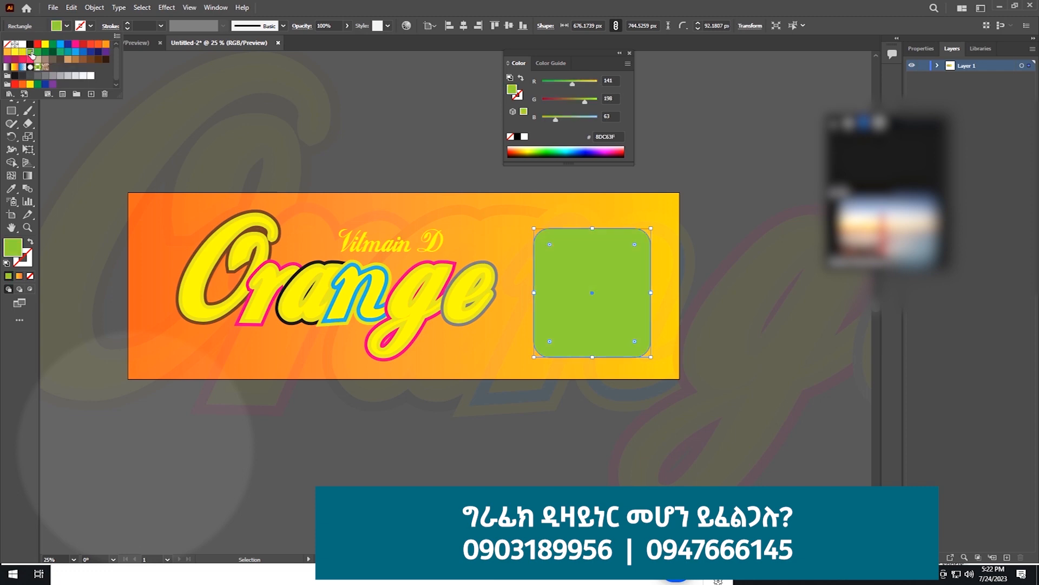
pyautogui.click(46, 45)
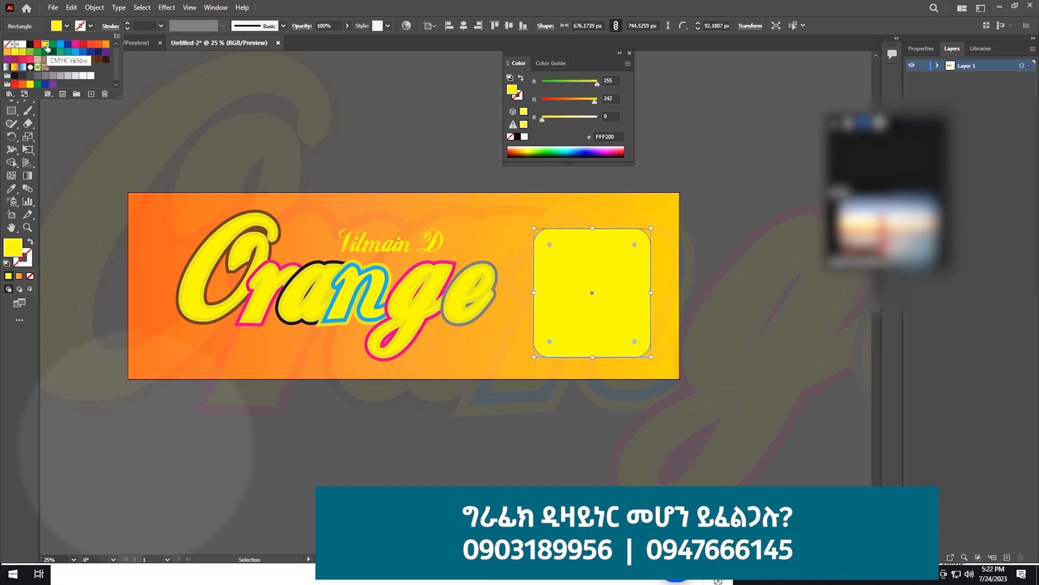
pyautogui.click(53, 52)
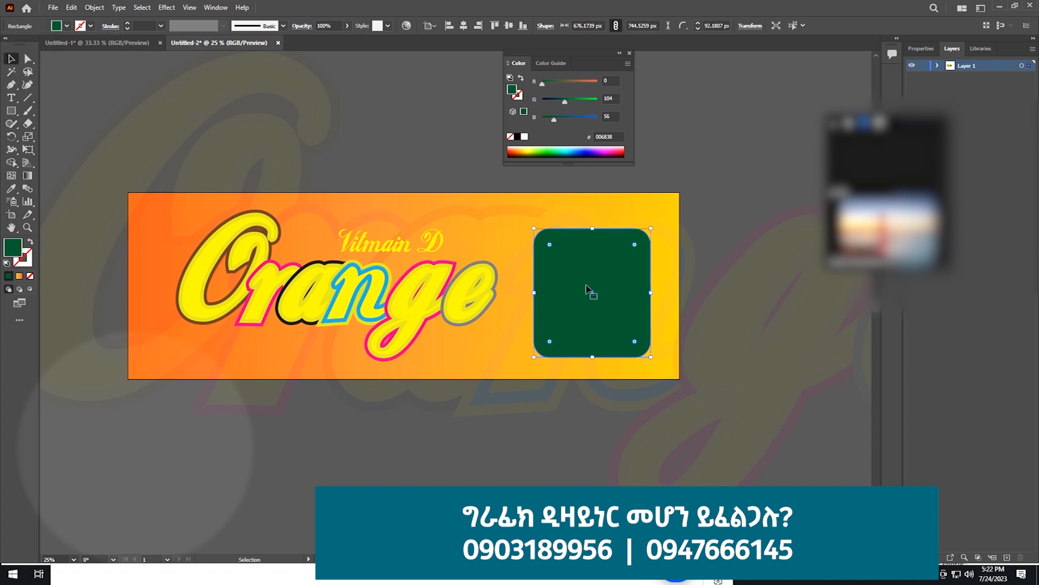
pyautogui.hscroll(3, 528, 290)
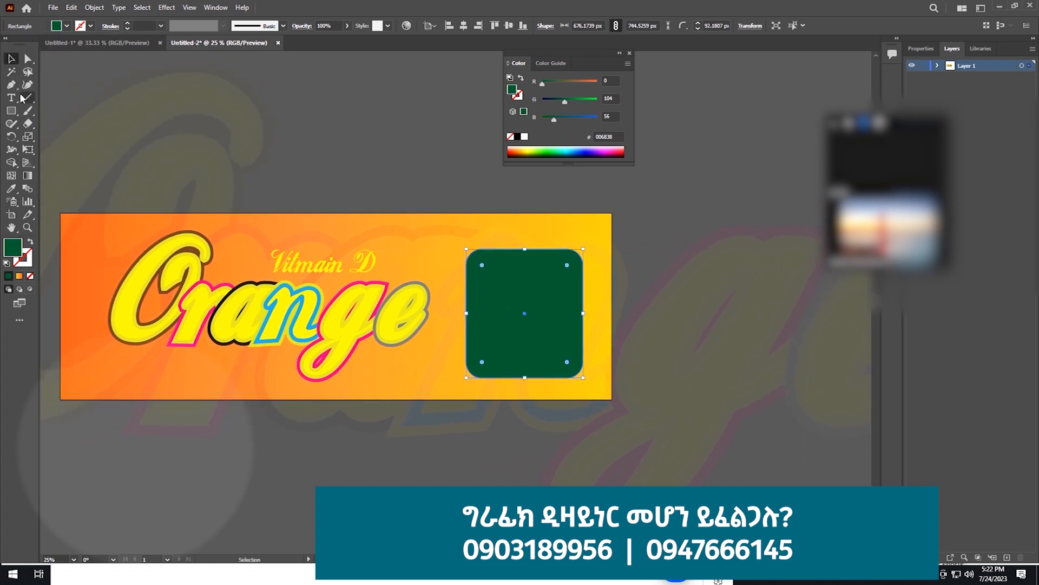
# - Add an area-type text block inside the green rounded panel, enter random capital letters, and select all of that text
pyautogui.click(20, 96)
pyautogui.moveTo(481, 271); pyautogui.dragTo(571, 366)
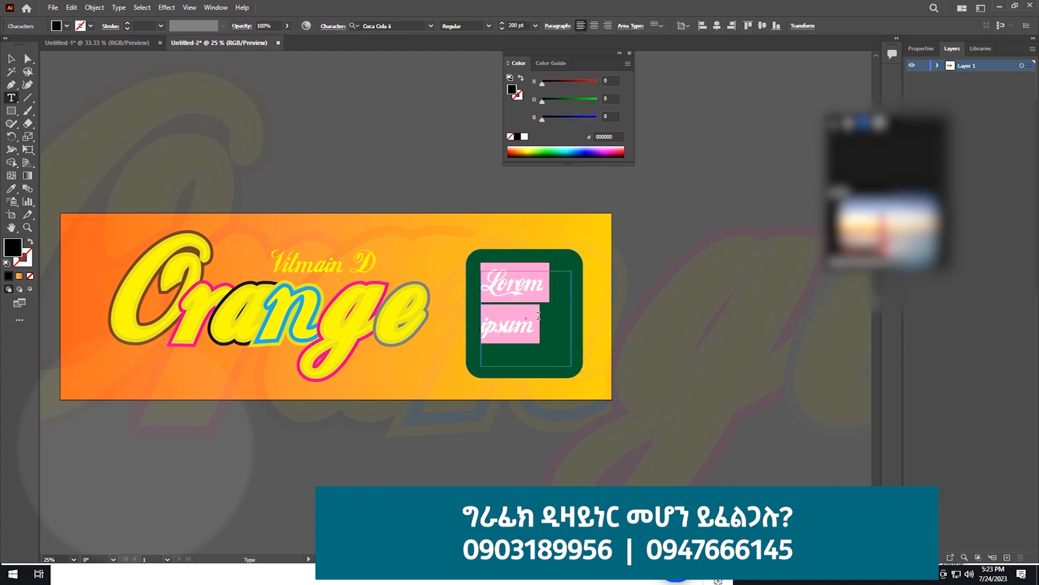
pyautogui.write('ASJFA-')
pyautogui.hotkey('ctrl', 'a')
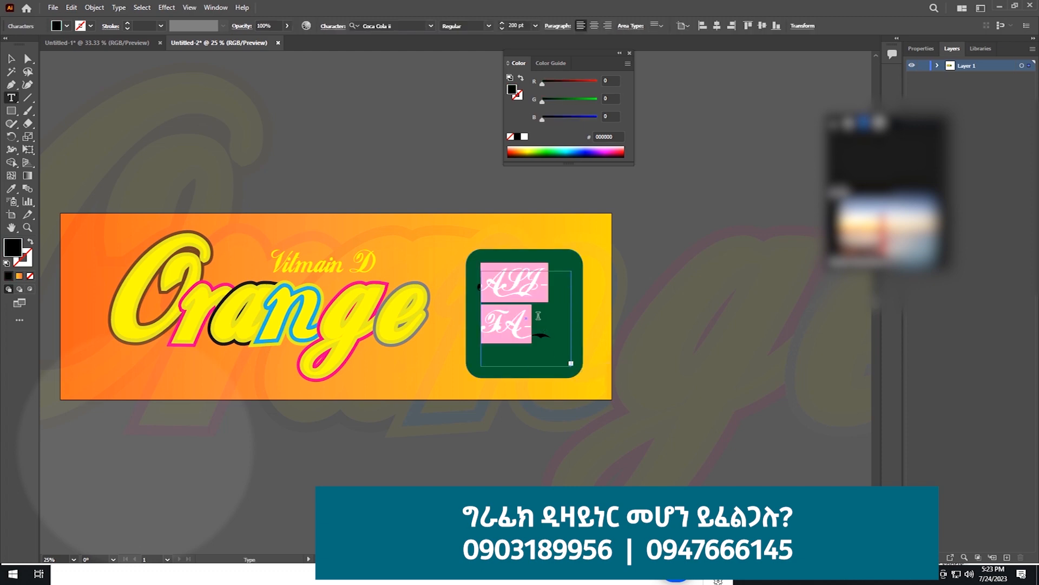
# - Reduce the panel text's font size, trying 20 pt and settling on 60 pt
pyautogui.doubleClick(517, 25)
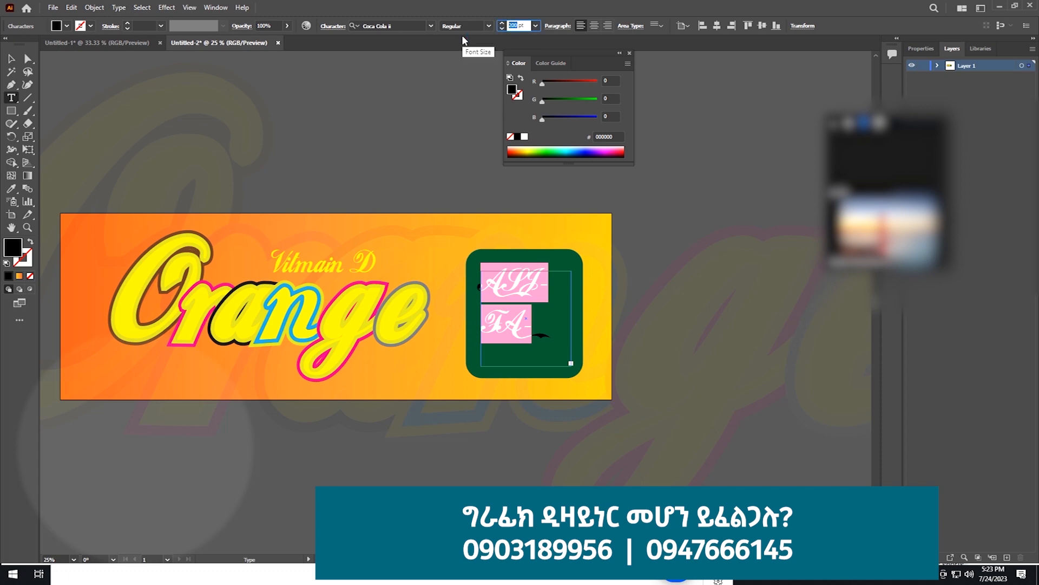
pyautogui.write('20')
pyautogui.press('Return')
pyautogui.doubleClick(516, 26)
pyautogui.write('60')
pyautogui.press('Return')
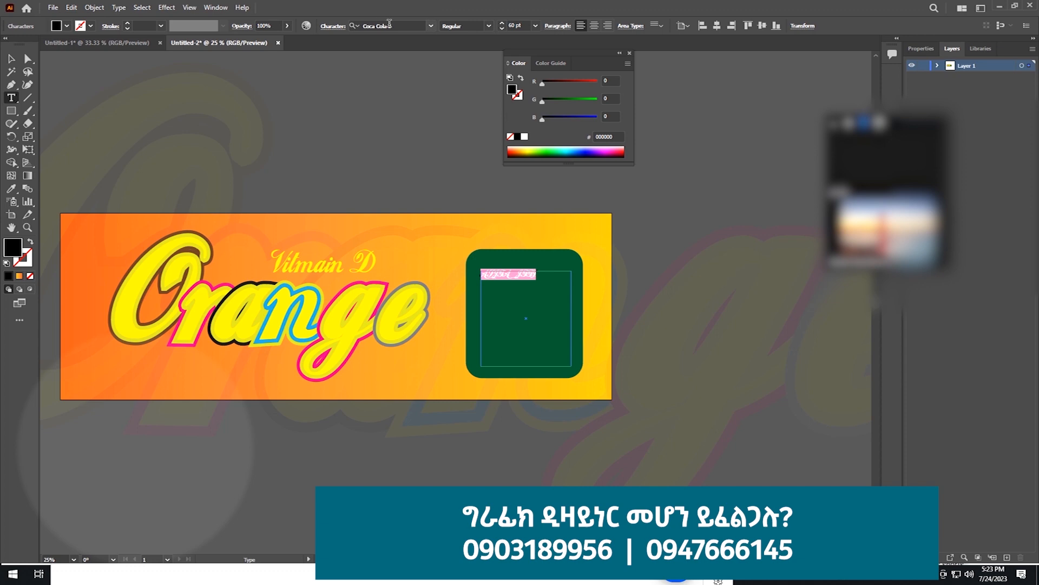
# - Try successive fonts such as Comic Sans MS, Monotype Corsiva and Ebrima on the panel text
pyautogui.click(387, 22)
pyautogui.press('Down')
pyautogui.press('Down')
pyautogui.press('Down')
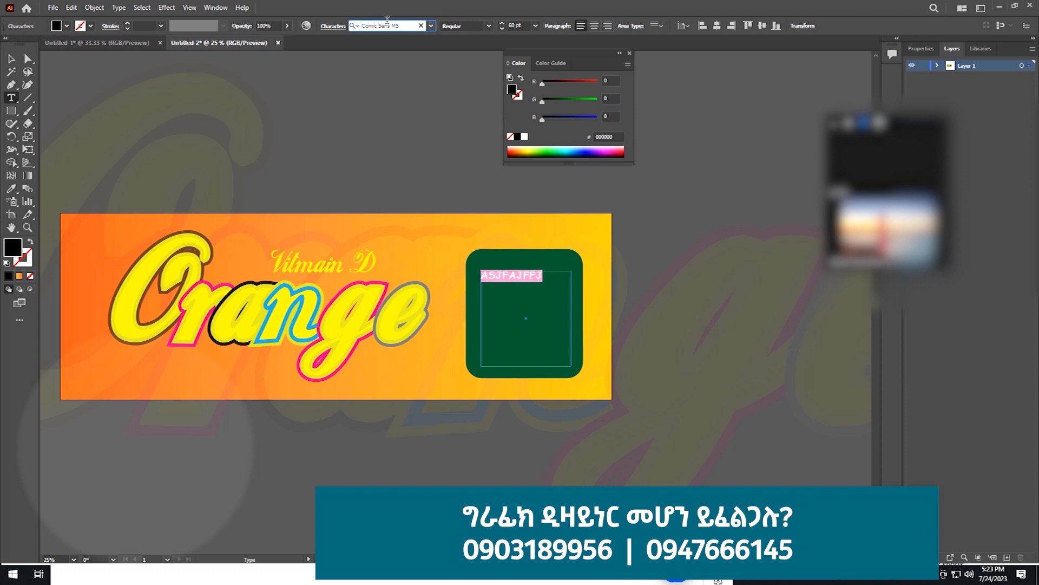
pyautogui.press('Down')
pyautogui.press('Down')
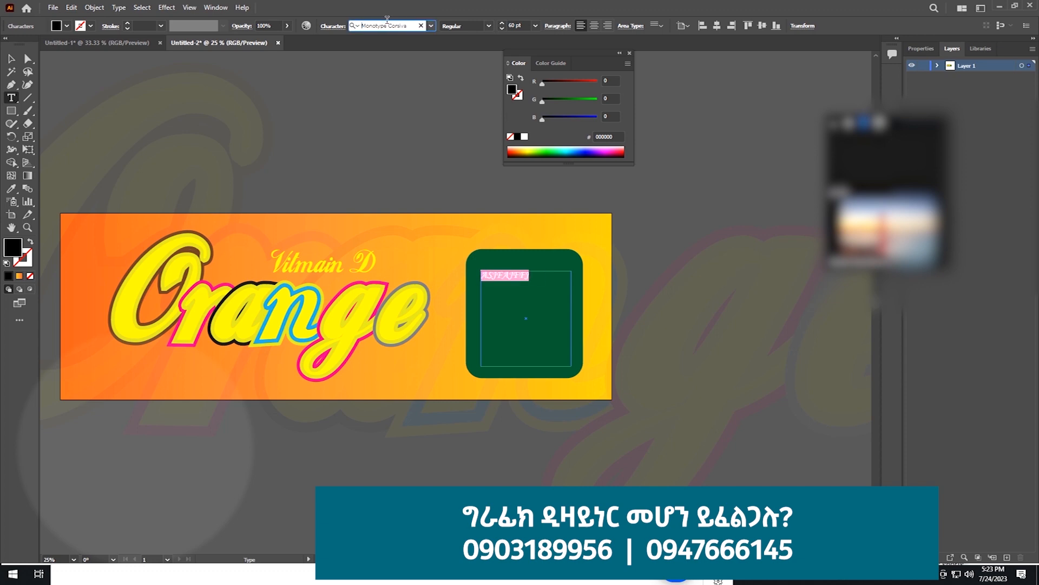
pyautogui.press('Down')
pyautogui.press('Down')
pyautogui.press('Down')
pyautogui.press('Down')
pyautogui.press('Down')
pyautogui.press('Down')
pyautogui.press('Down')
pyautogui.press('Down')
# - Try the Bloody font on the panel text and settle on Impact
pyautogui.click(430, 26)
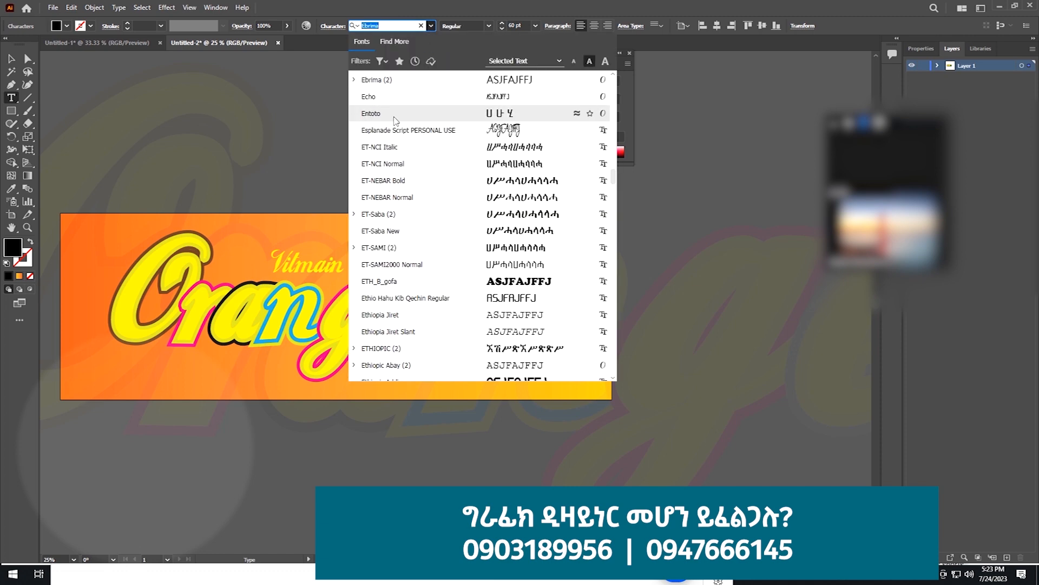
pyautogui.scroll(10, 391, 119)
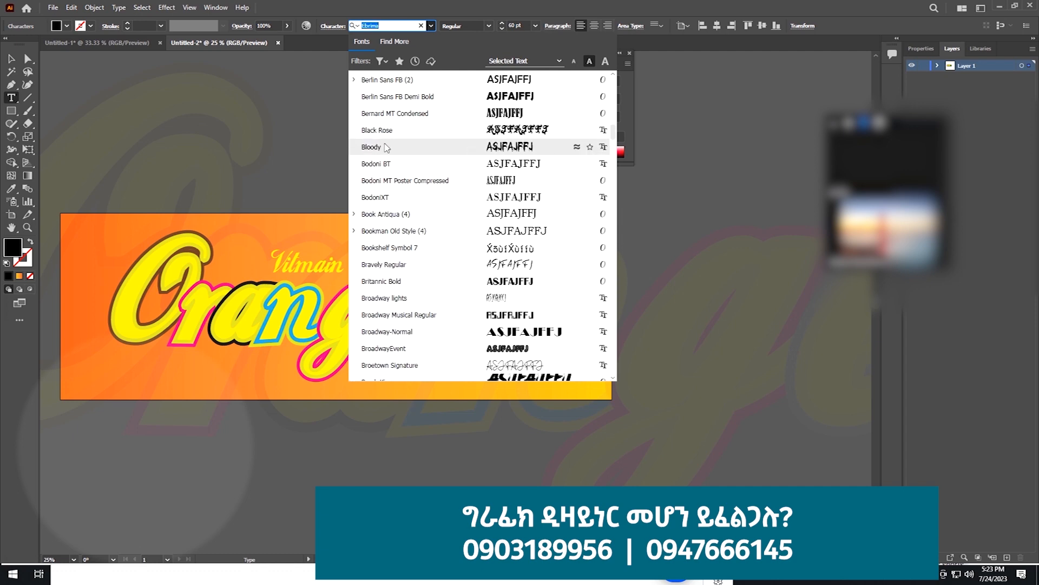
pyautogui.click(381, 151)
pyautogui.click(431, 26)
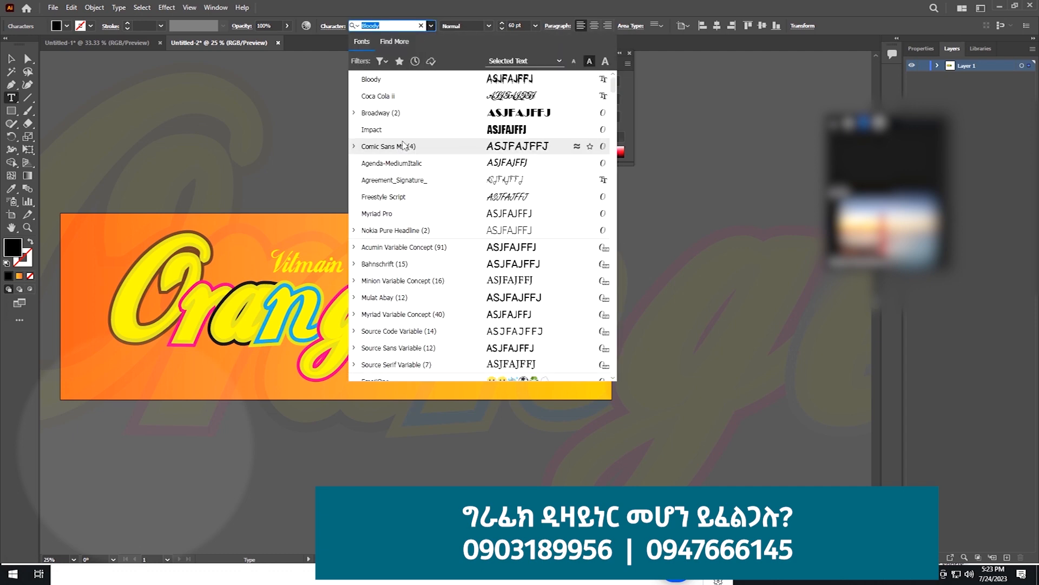
pyautogui.click(372, 130)
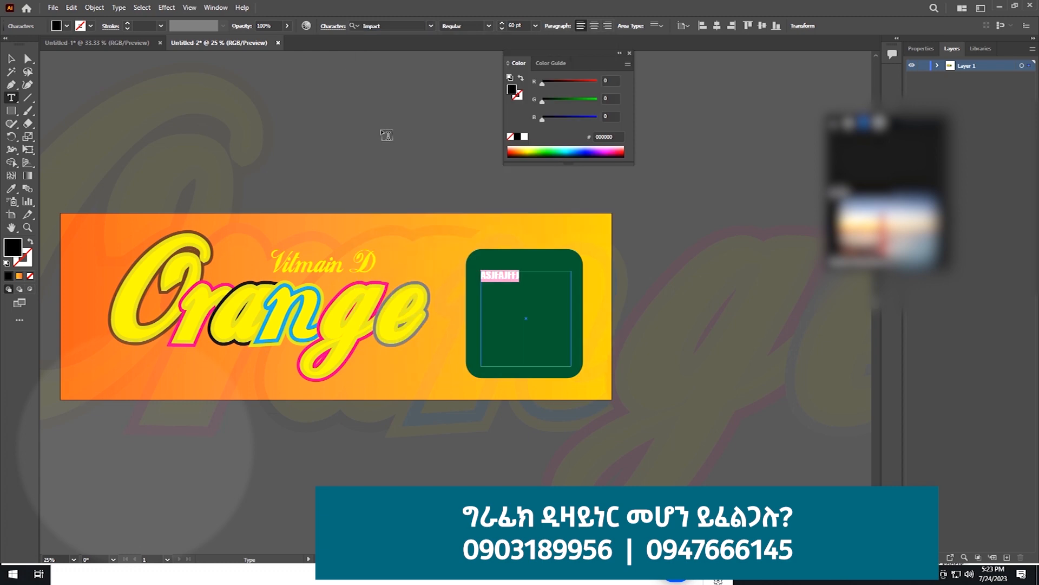
# - Replace the panel text with several lines of random lowercase placeholder letters and colour them white
pyautogui.write('jkgs fds')
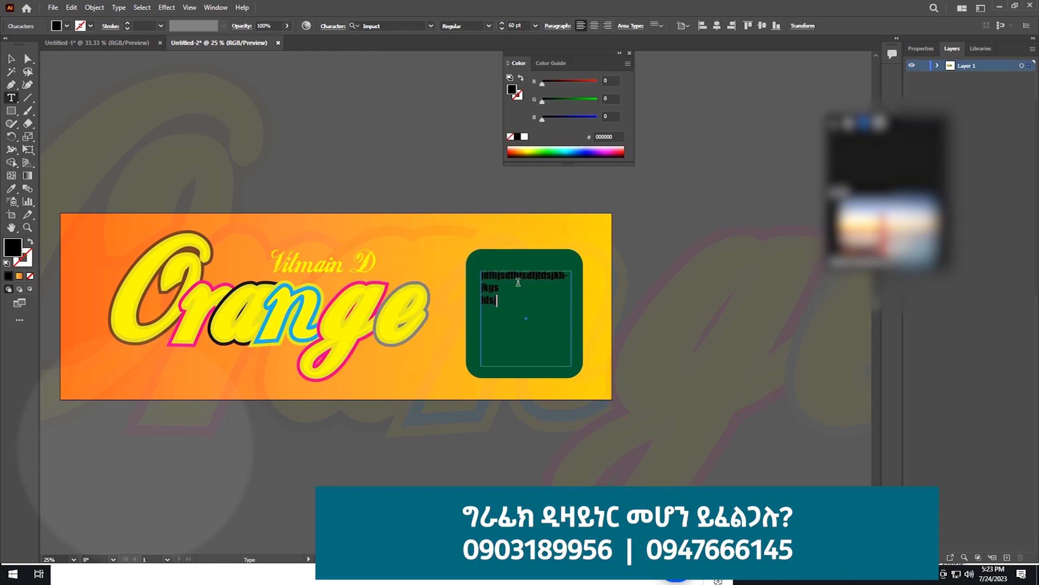
pyautogui.write('jkghjksfhgjkfhgsjgjdgkdghuisdhgkjsdg gdsgjsdklgjlksdjglsdggsdgjksdjglkjgklj')
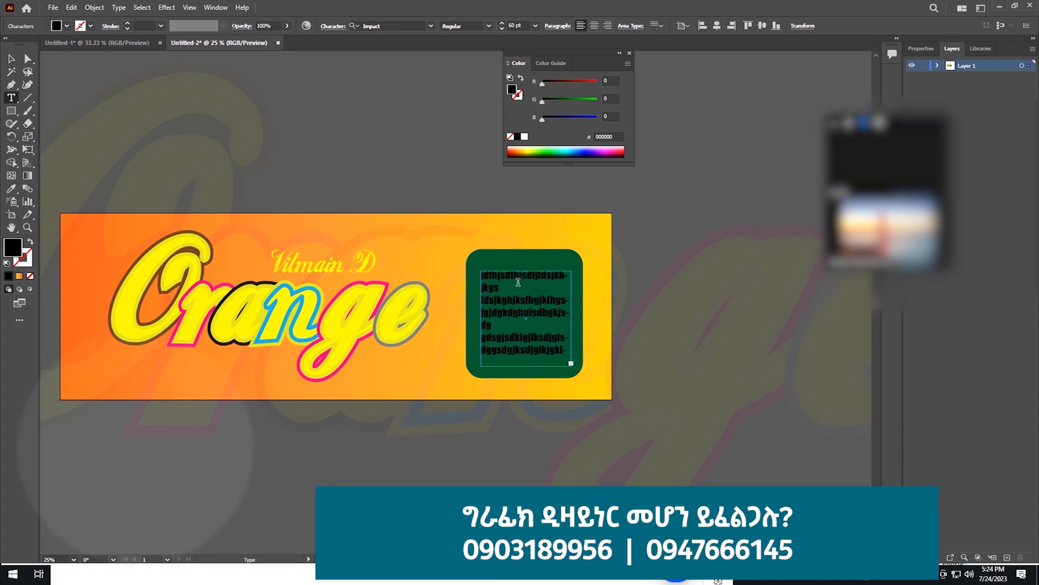
pyautogui.hotkey('ctrl', 'a')
pyautogui.click(67, 26)
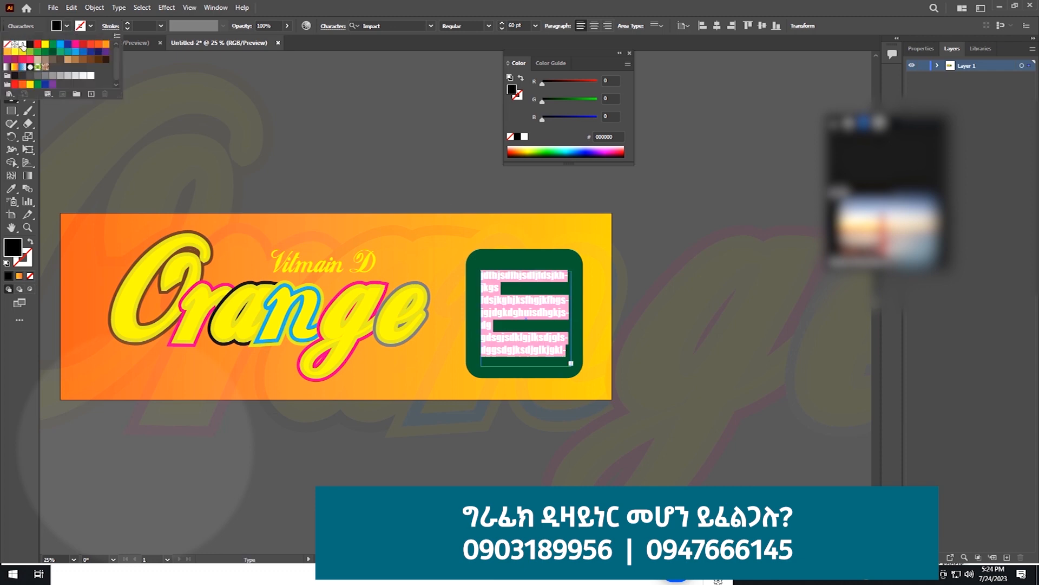
pyautogui.click(19, 45)
pyautogui.click(222, 116)
pyautogui.click(10, 58)
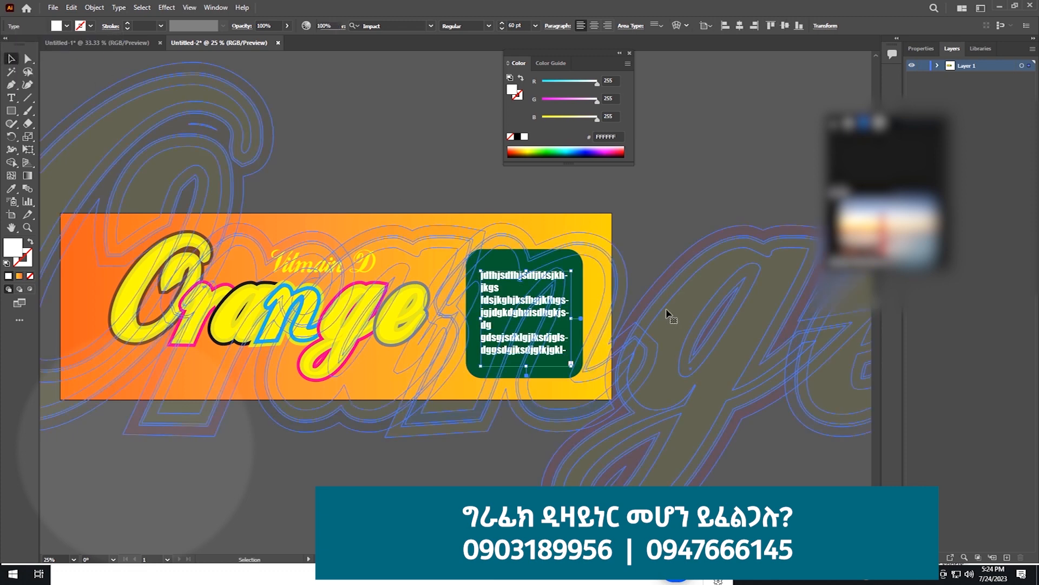
pyautogui.click(695, 176)
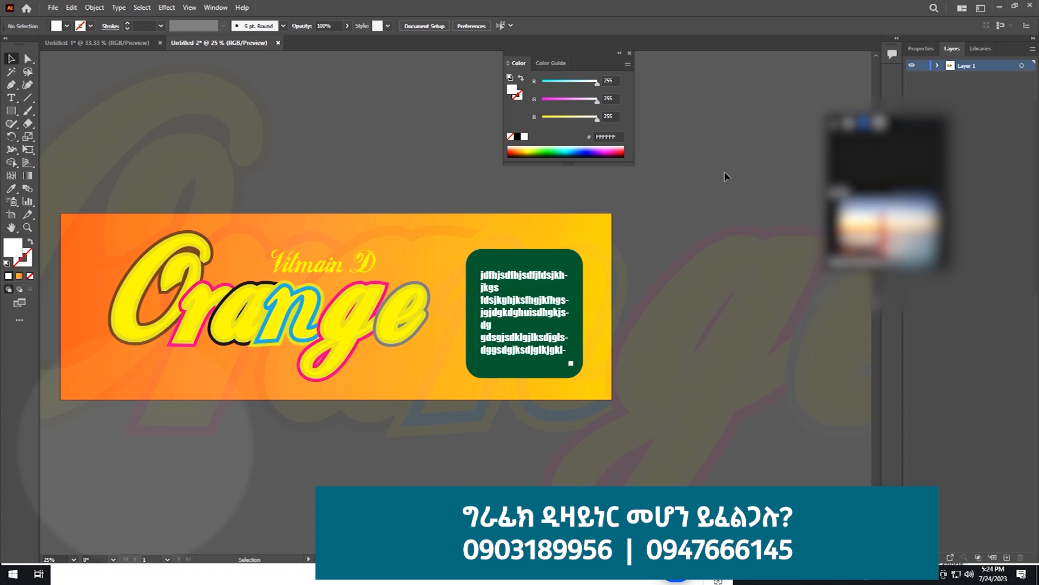
# - Draw a white rectangle about 3206 × 1069 px over the whole banner
pyautogui.hotkey('ctrl', '-')
pyautogui.hotkey('ctrl', '+')
pyautogui.moveTo(345, 340); pyautogui.dragTo(442, 349)
pyautogui.hotkey('ctrl', '-')
pyautogui.click(11, 110)
pyautogui.moveTo(256, 248); pyautogui.dragTo(625, 372)
pyautogui.press('v')
pyautogui.moveTo(629, 310); pyautogui.dragTo(628, 308)
# - Try clipping all the artwork with the white rectangle as a clipping mask and check the banner's edges
pyautogui.keyDown('shift'); pyautogui.click(578, 432); pyautogui.keyUp('shift')
pyautogui.rightClick(482, 303)
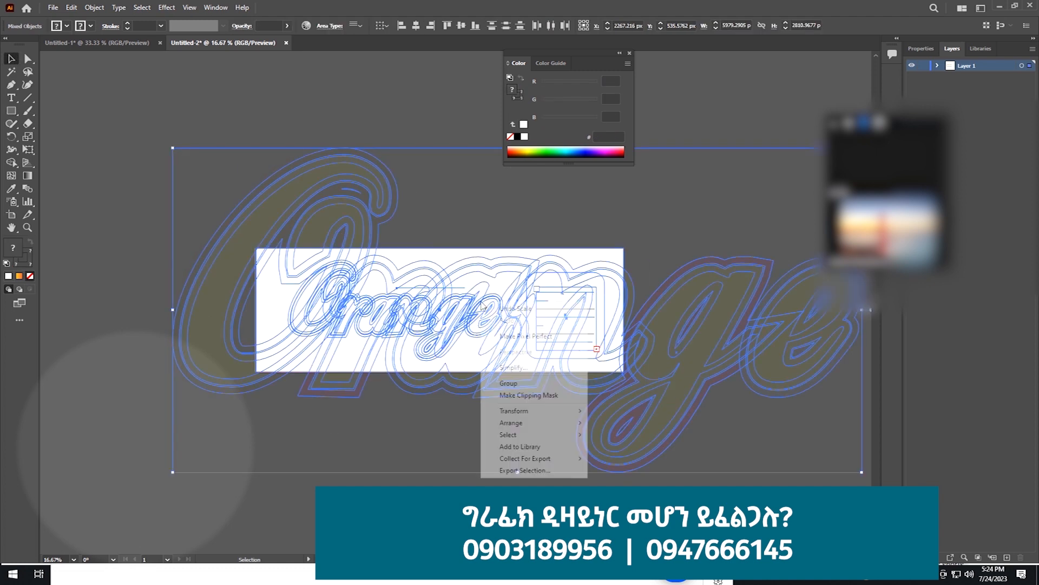
pyautogui.click(534, 394)
pyautogui.click(683, 372)
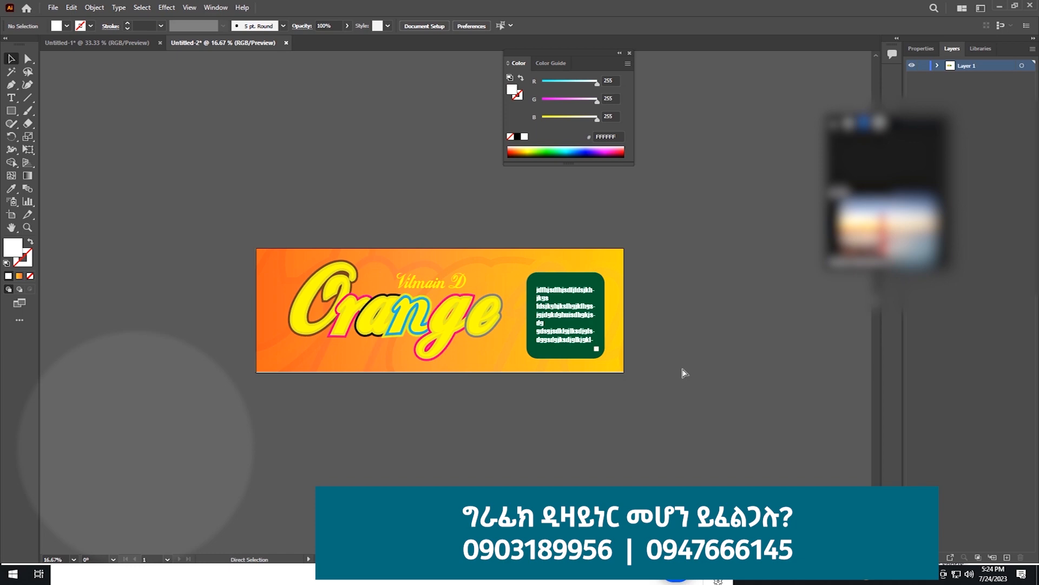
pyautogui.hotkey('ctrl', '=')
pyautogui.moveTo(481, 370); pyautogui.dragTo(452, 284)
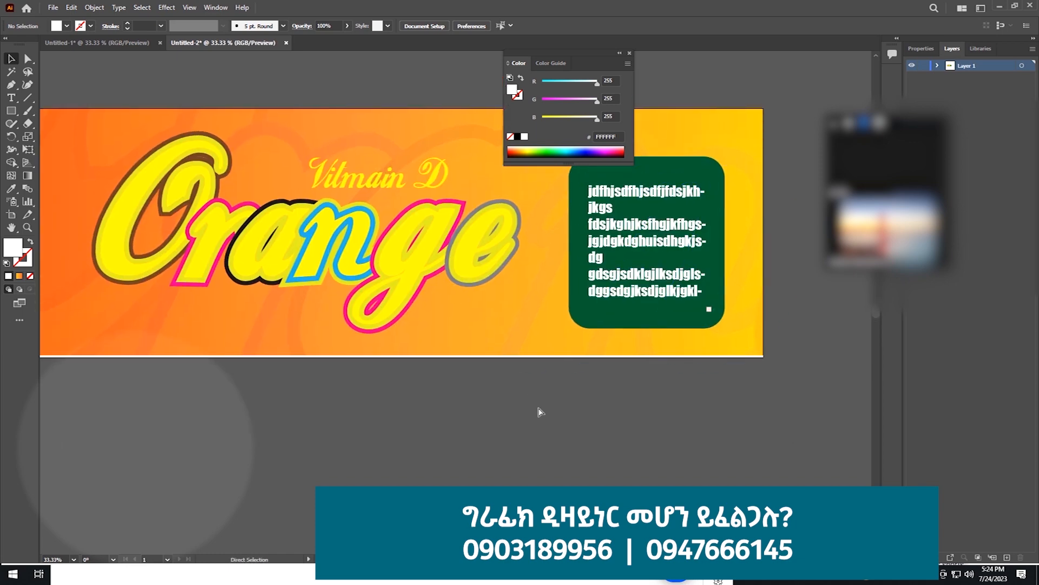
# - Undo the clipping mask on the banner artwork
pyautogui.hotkey('ctrl', 'z')
pyautogui.hotkey('ctrl', 'z')
pyautogui.press('v')
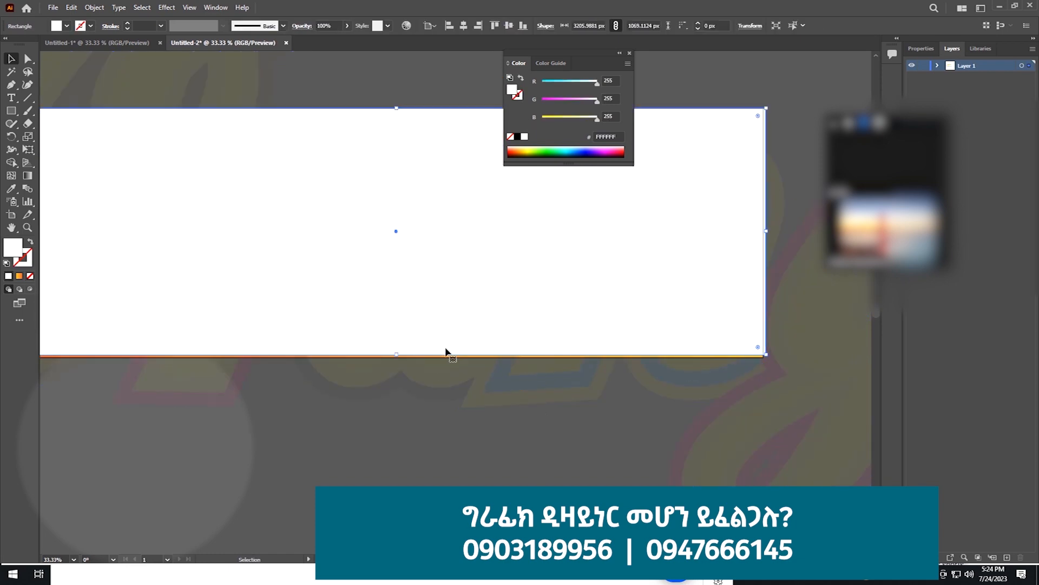
# - Adjust the white rectangle's bottom, right and left edges to fit the artboard, about 3190 × 1080 px
pyautogui.hotkey('ctrl', '-')
pyautogui.hotkey('ctrl', '-')
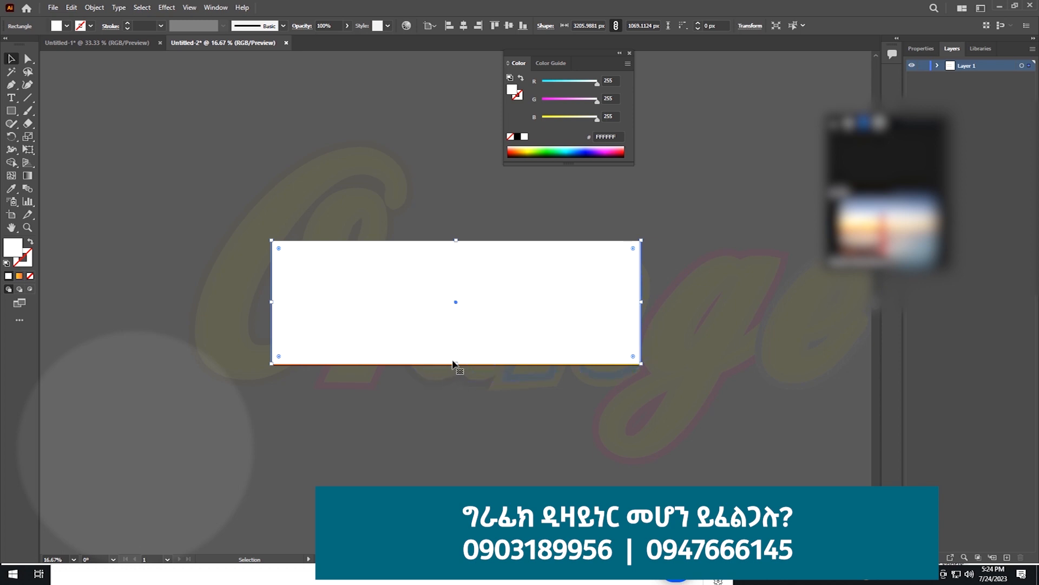
pyautogui.moveTo(457, 365); pyautogui.dragTo(457, 367)
pyautogui.moveTo(641, 302); pyautogui.dragTo(641, 302)
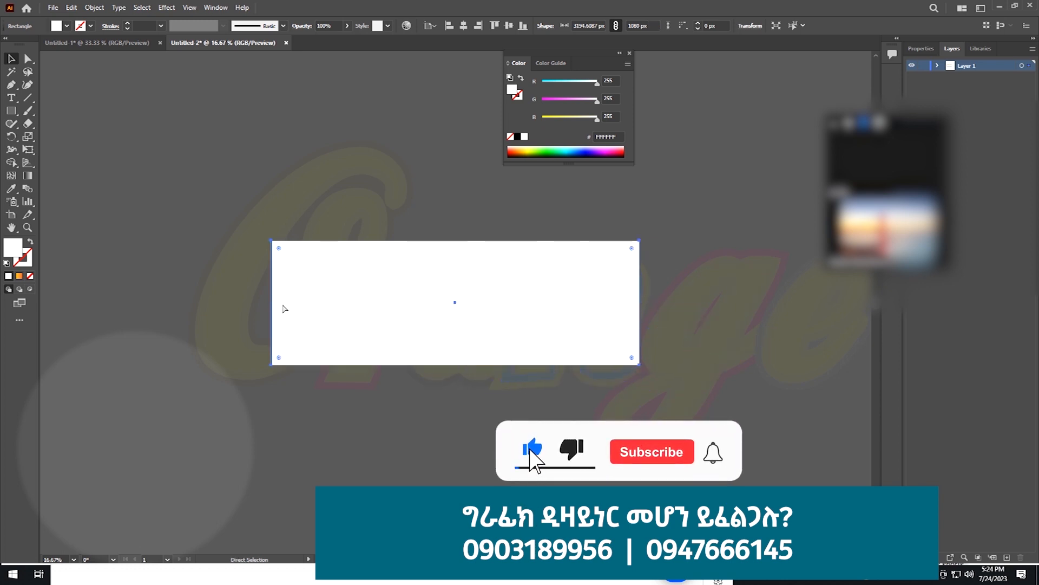
pyautogui.hotkey('ctrl', '+')
pyautogui.hotkey('ctrl', '+')
pyautogui.hotkey('ctrl', '+')
pyautogui.moveTo(216, 270); pyautogui.dragTo(514, 287)
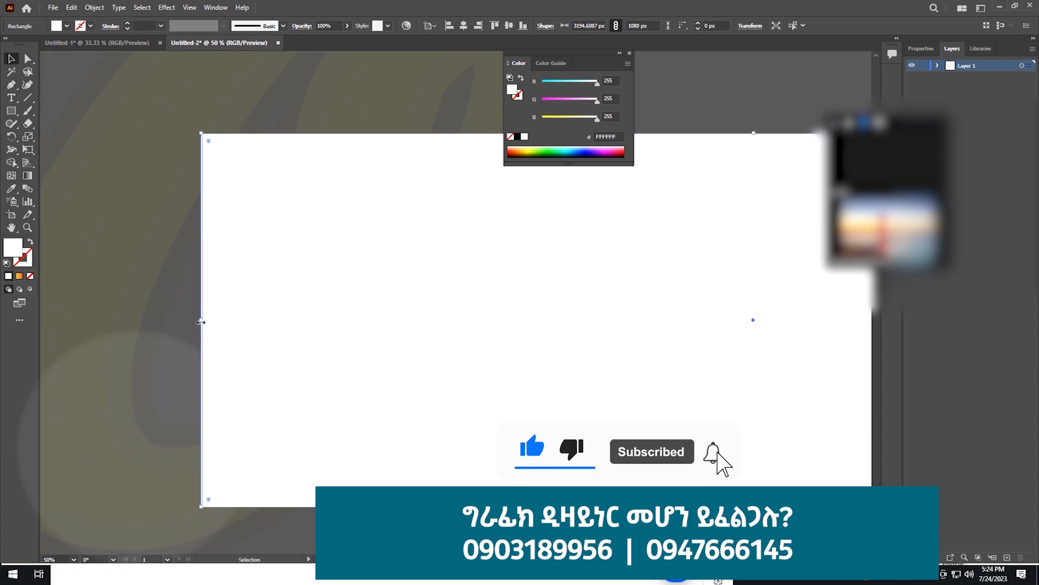
pyautogui.moveTo(199, 321); pyautogui.dragTo(203, 321)
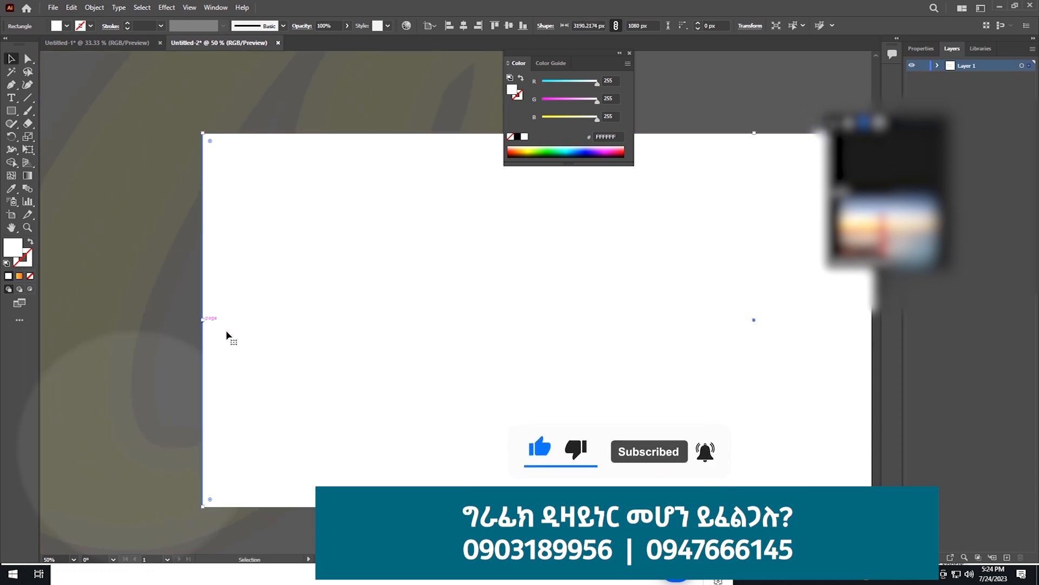
# - Select all the artwork and make a clipping mask from the white rectangle
pyautogui.hotkey('ctrl', '-')
pyautogui.hotkey('ctrl', '-')
pyautogui.hotkey('ctrl', '-')
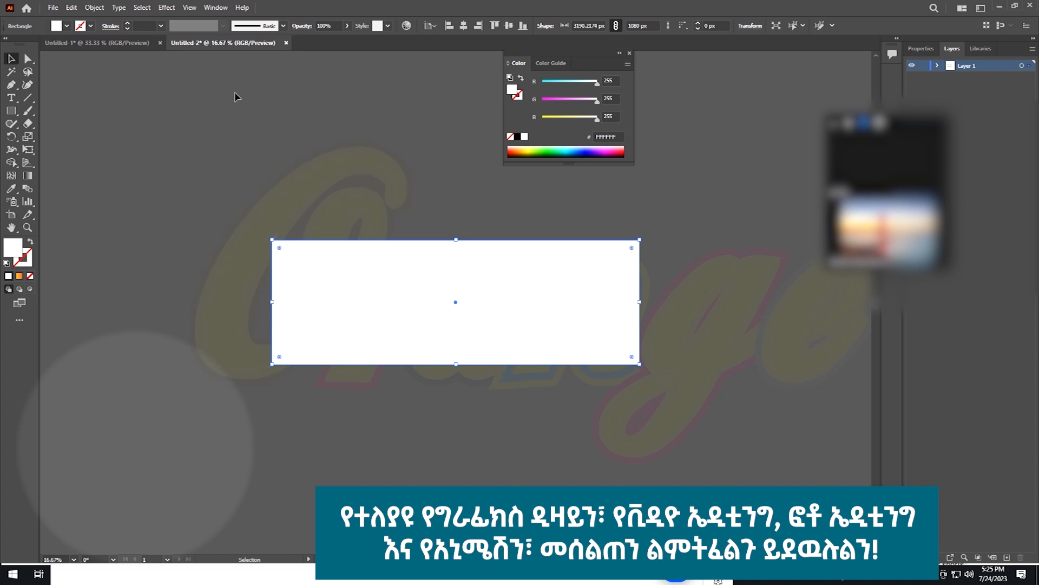
pyautogui.hotkey('ctrl', 'a')
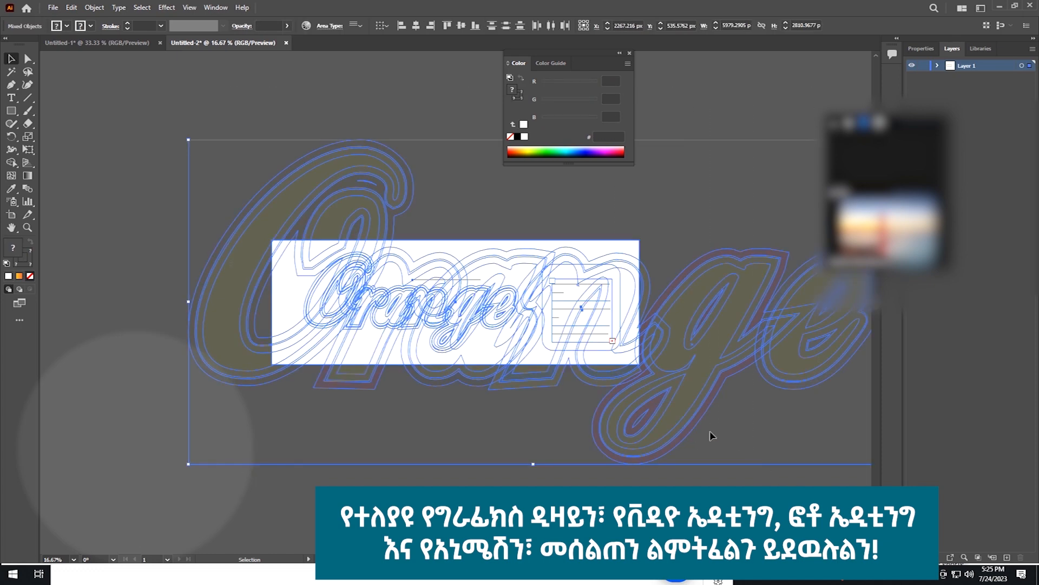
pyautogui.rightClick(495, 269)
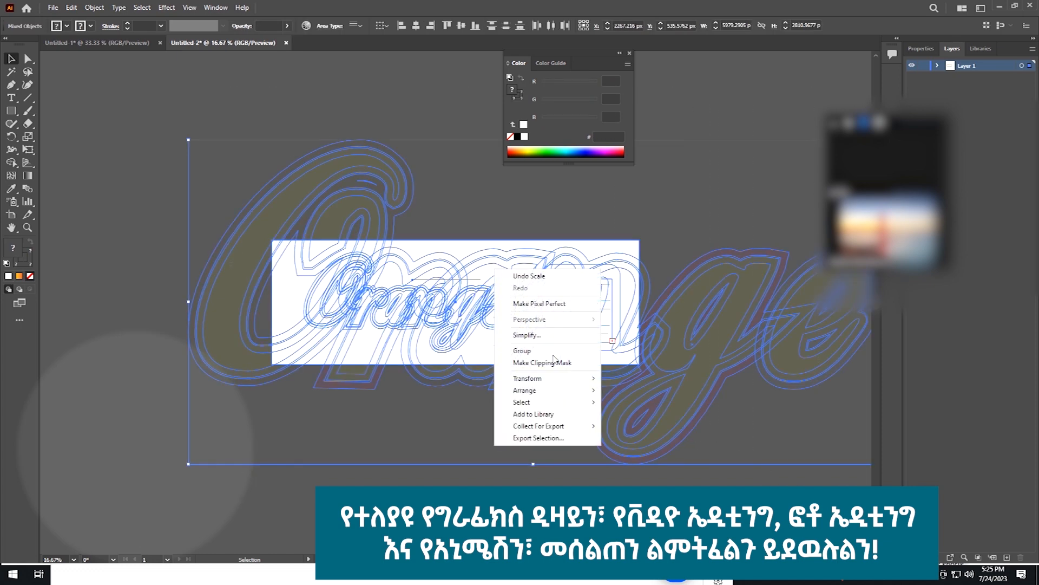
pyautogui.click(552, 362)
pyautogui.click(586, 426)
# - Dismiss the Zoom meeting notice and examine the clipped banner's lettering and side panel up close
pyautogui.hotkey('ctrl', '=')
pyautogui.hotkey('ctrl', '=')
pyautogui.hotkey('ctrl', '=')
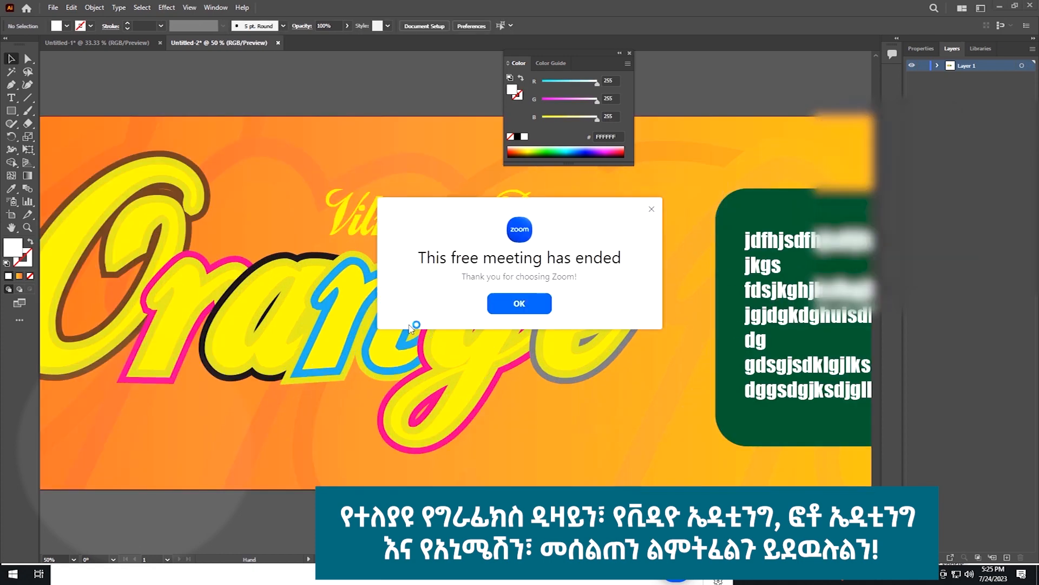
pyautogui.click(517, 307)
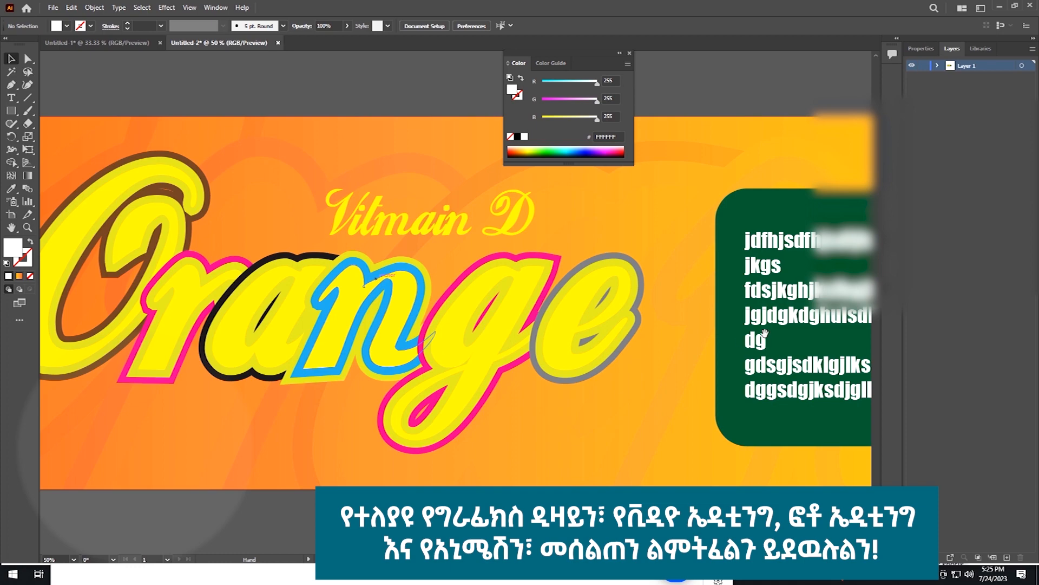
pyautogui.moveTo(782, 337); pyautogui.dragTo(735, 357)
pyautogui.moveTo(346, 233); pyautogui.dragTo(511, 319)
# - Compare the clipped orange banner with the yellow-to-blue "Orange" banner in the other open document
pyautogui.click(106, 43)
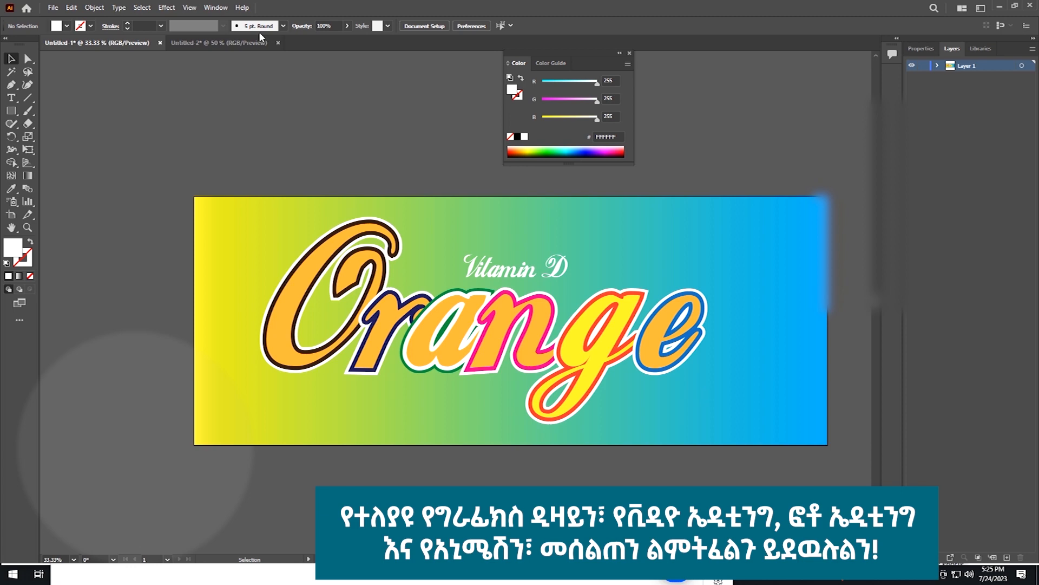
pyautogui.click(219, 43)
pyautogui.scroll(2, 596, 324)
pyautogui.moveTo(596, 324); pyautogui.dragTo(819, 377)
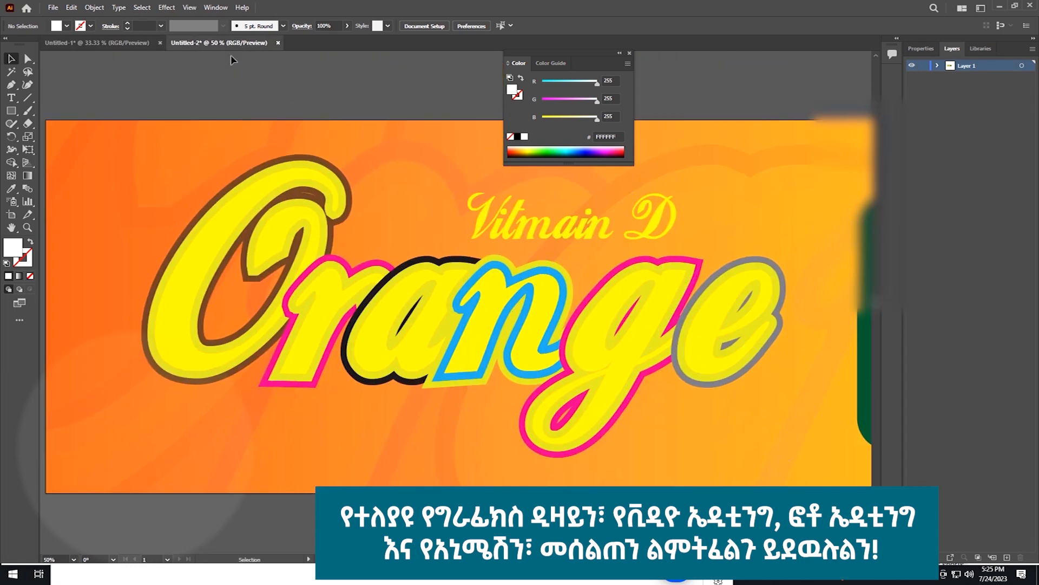
pyautogui.click(131, 42)
pyautogui.moveTo(570, 293); pyautogui.dragTo(437, 278)
pyautogui.hotkey('ctrl', 'Tab')
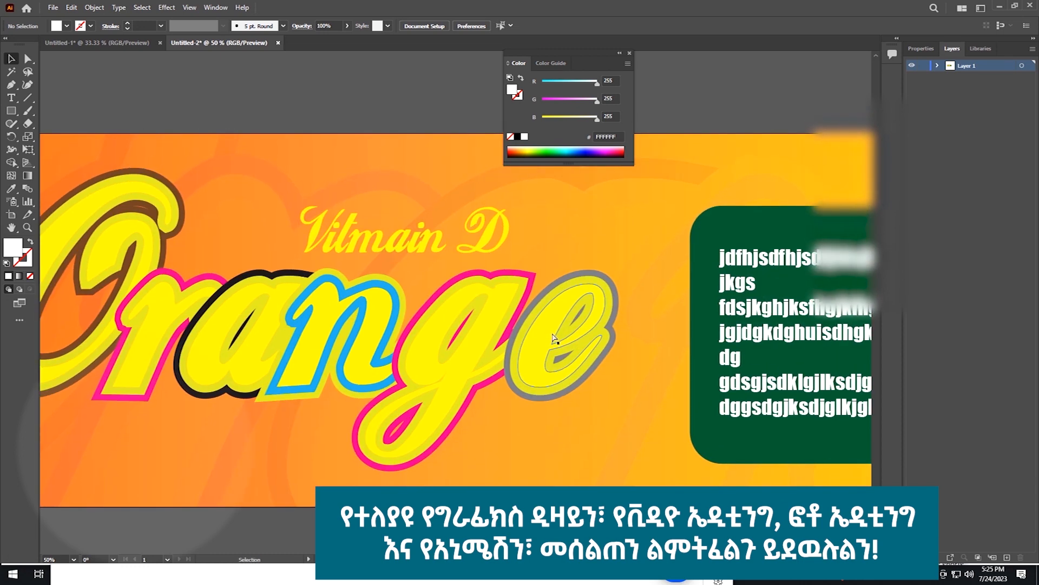
pyautogui.hotkey('ctrl', '-')
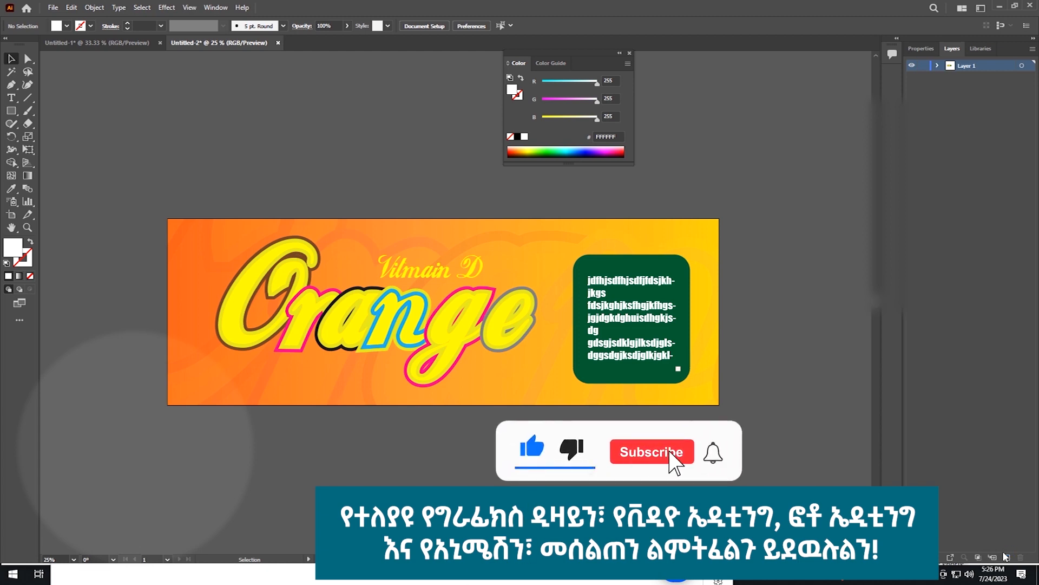
pyautogui.click(93, 43)
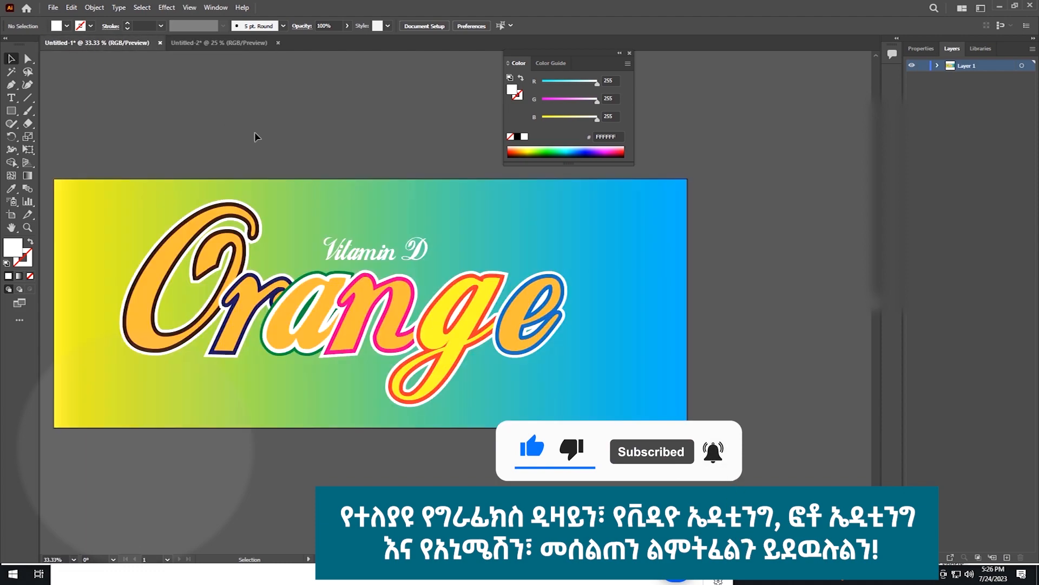